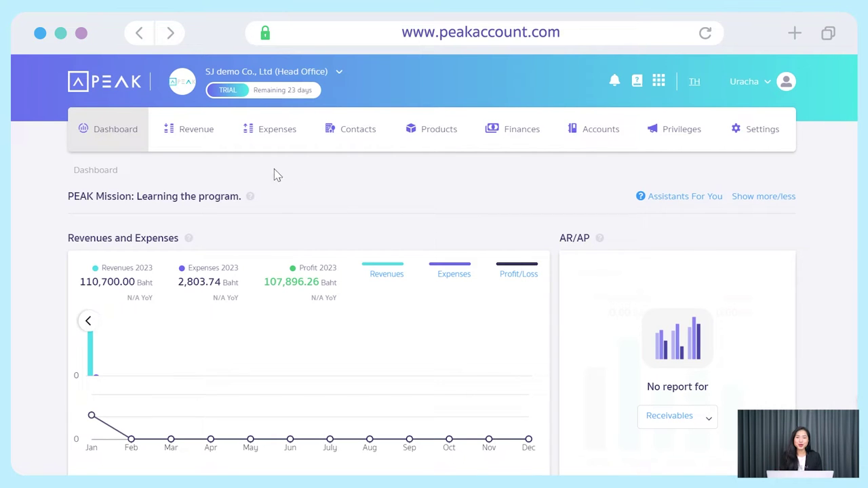
{"action": "mouse_move", "coordinate": [210, 148]}
{"action": "mouse_move", "coordinate": [233, 202]}
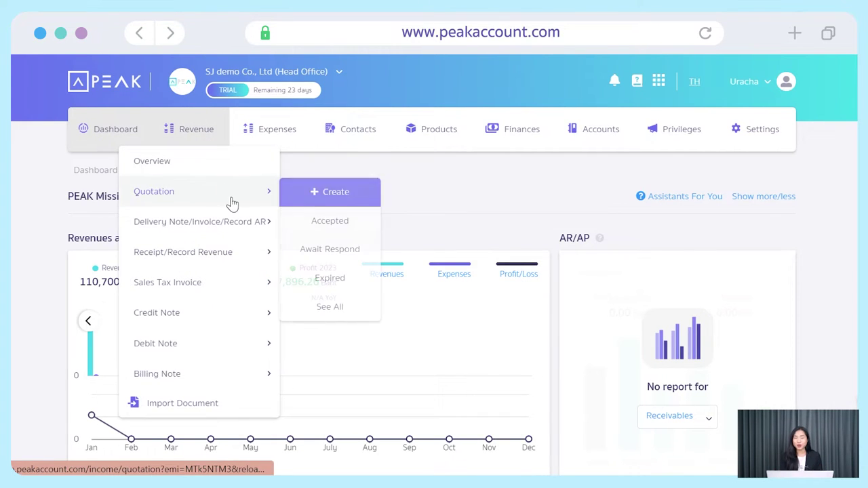
{"action": "left_click", "coordinate": [362, 198]}
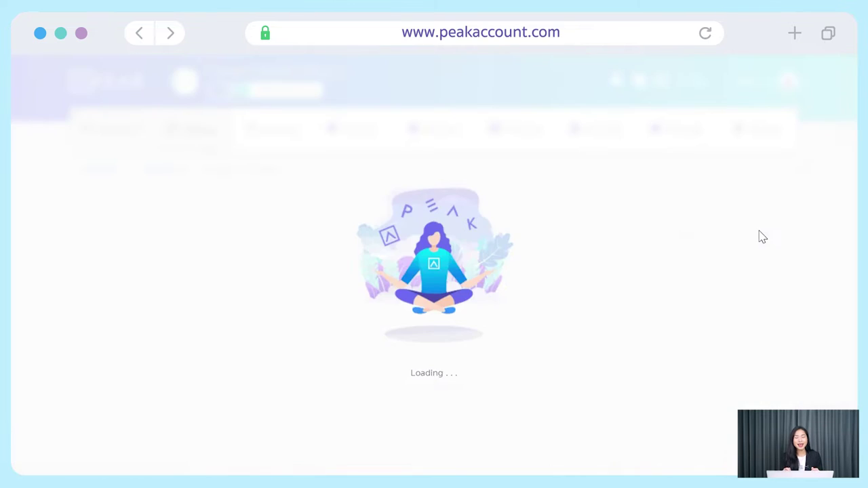
{"action": "scroll", "coordinate": [780, 237], "scroll_direction": "down", "scroll_amount": 1}
{"action": "scroll", "coordinate": [783, 239], "scroll_direction": "down", "scroll_amount": 1}
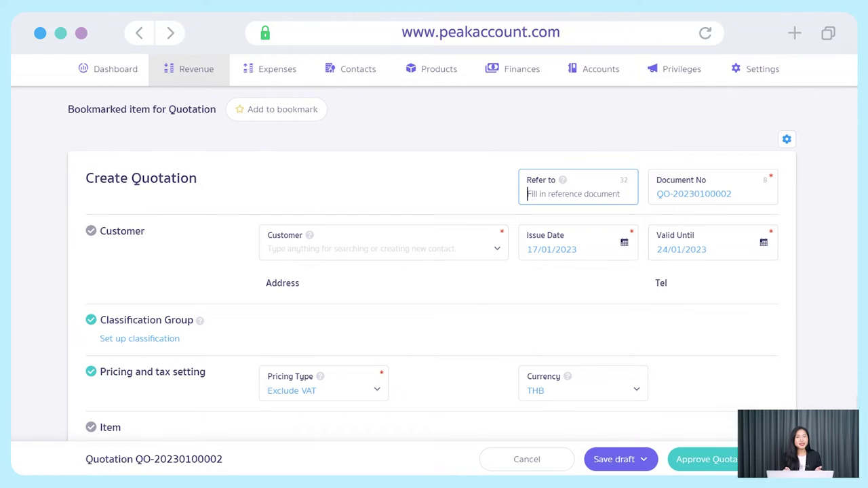
- Choose Sample customer (Head Office) as the quotation's customer
{"action": "left_click", "coordinate": [739, 191]}
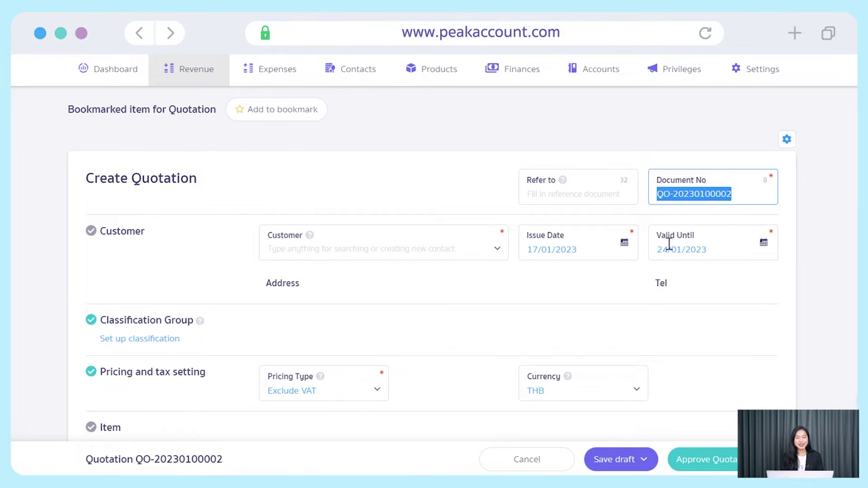
{"action": "left_click", "coordinate": [488, 249]}
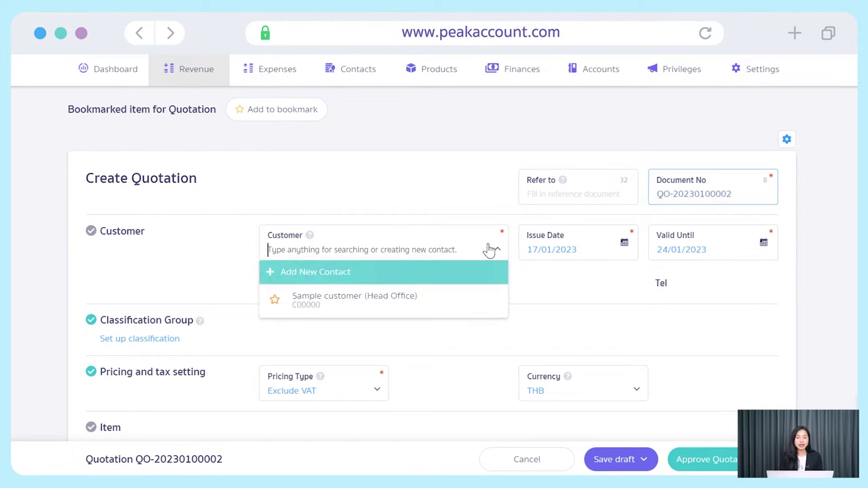
{"action": "left_click", "coordinate": [471, 308]}
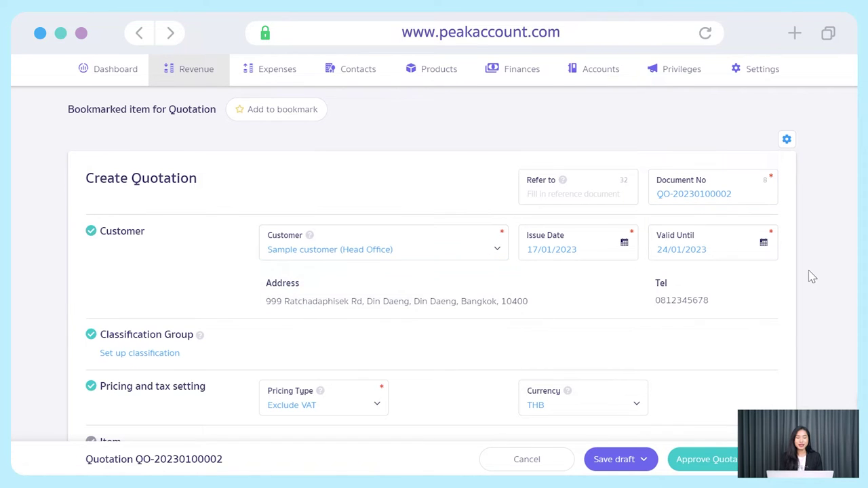
- Review the issue-date and valid-until calendars without changing the dates
{"action": "left_click", "coordinate": [606, 248]}
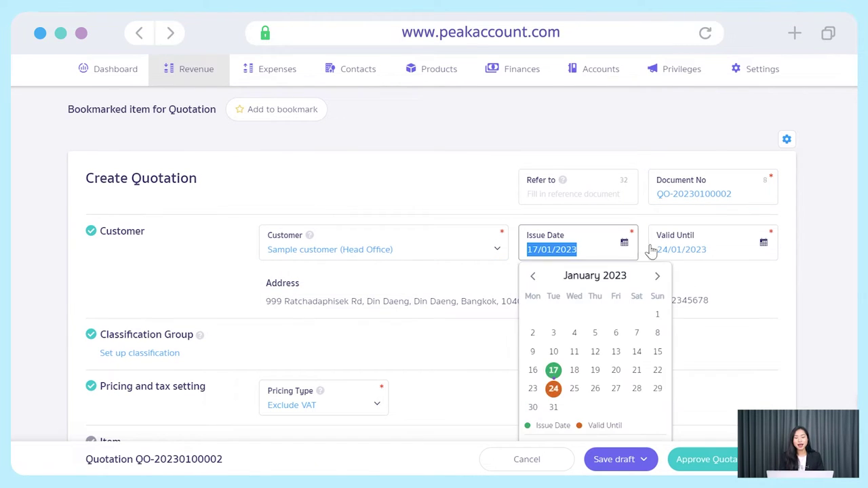
{"action": "scroll", "coordinate": [839, 249], "scroll_direction": "down", "scroll_amount": 1}
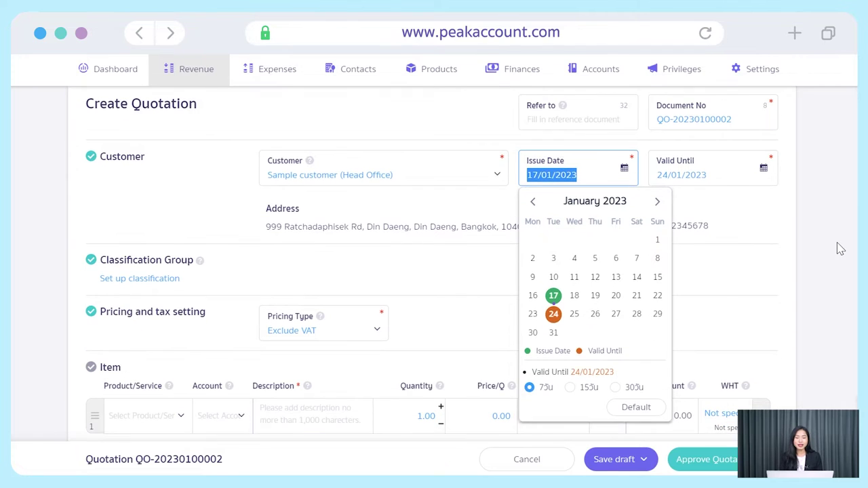
{"action": "left_click", "coordinate": [533, 202]}
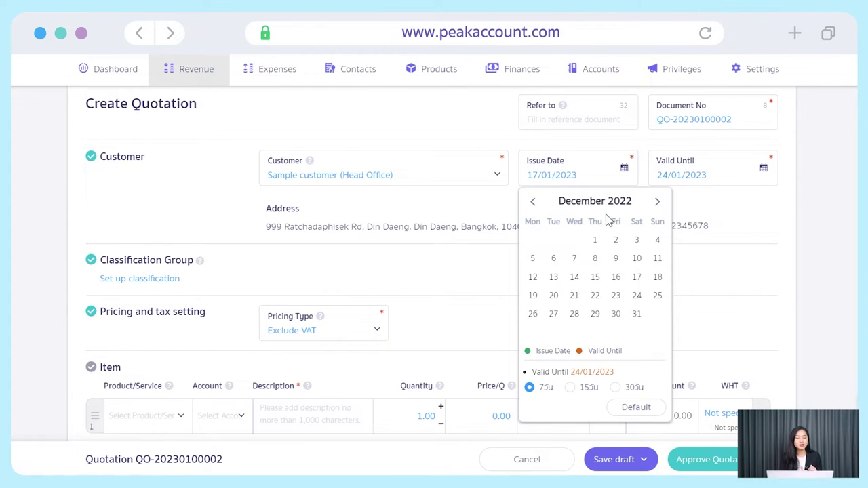
{"action": "left_click", "coordinate": [655, 203]}
{"action": "left_click", "coordinate": [656, 203]}
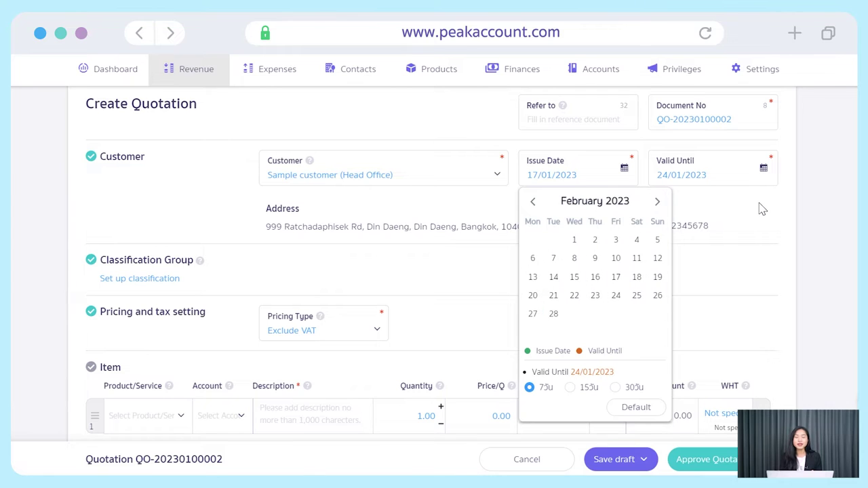
{"action": "left_click", "coordinate": [761, 209]}
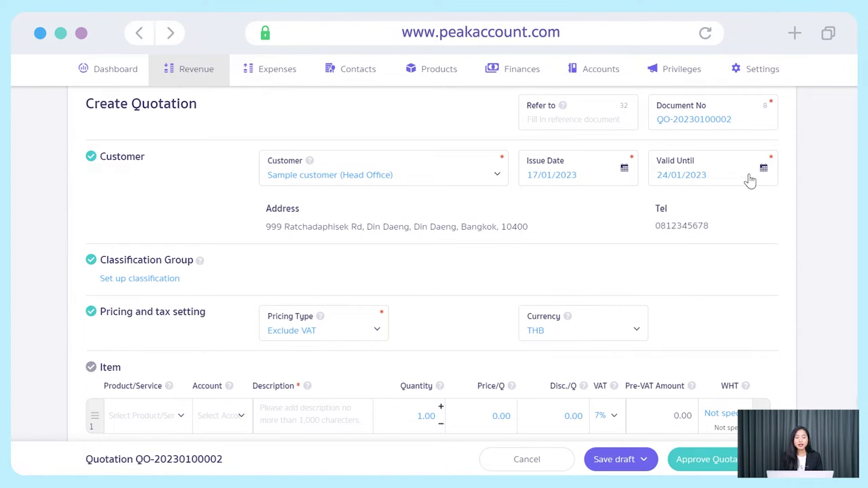
{"action": "left_click", "coordinate": [765, 170]}
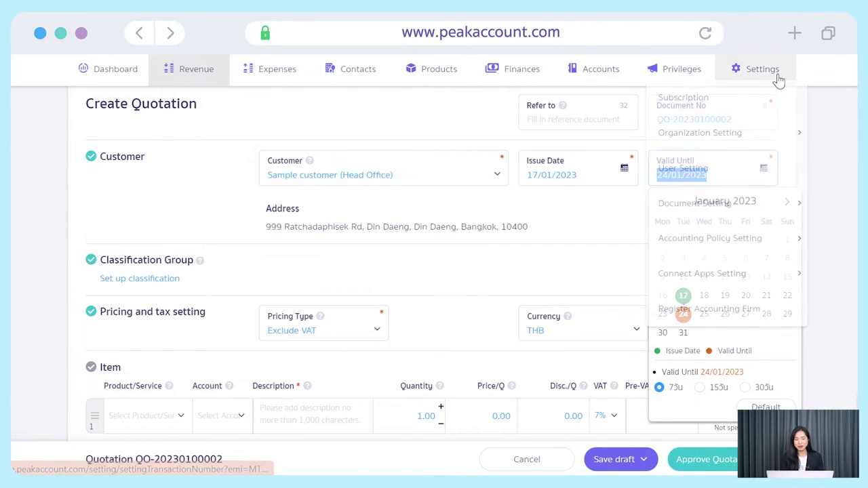
{"action": "left_click", "coordinate": [347, 214]}
{"action": "left_click_drag", "start_coordinate": [272, 215], "coordinate": [283, 216]}
{"action": "left_click_drag", "start_coordinate": [653, 208], "coordinate": [669, 208]}
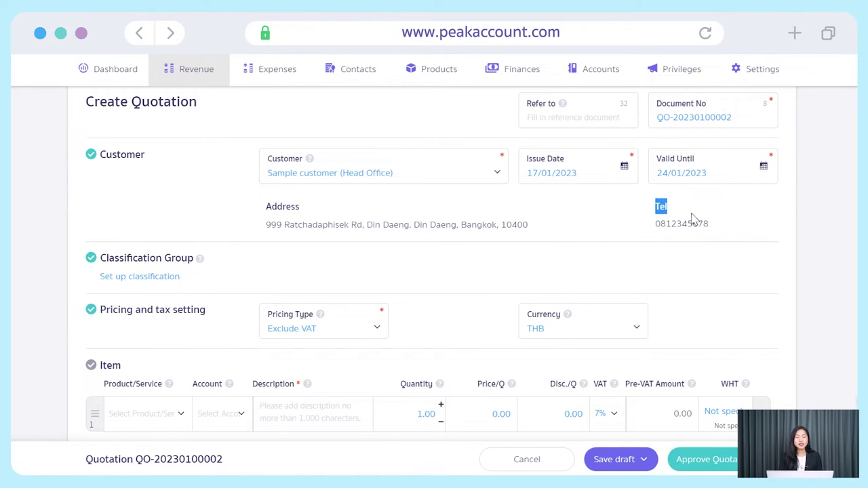
{"action": "left_click", "coordinate": [766, 238]}
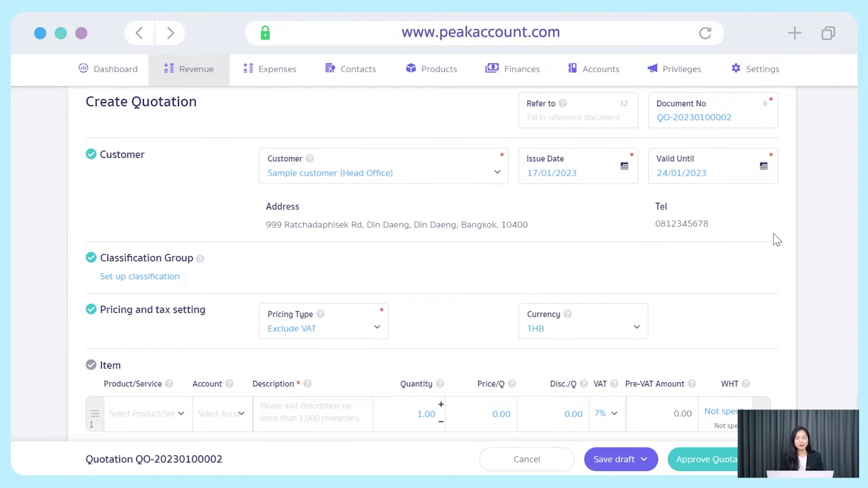
{"action": "scroll", "coordinate": [776, 238], "scroll_direction": "down", "scroll_amount": 3}
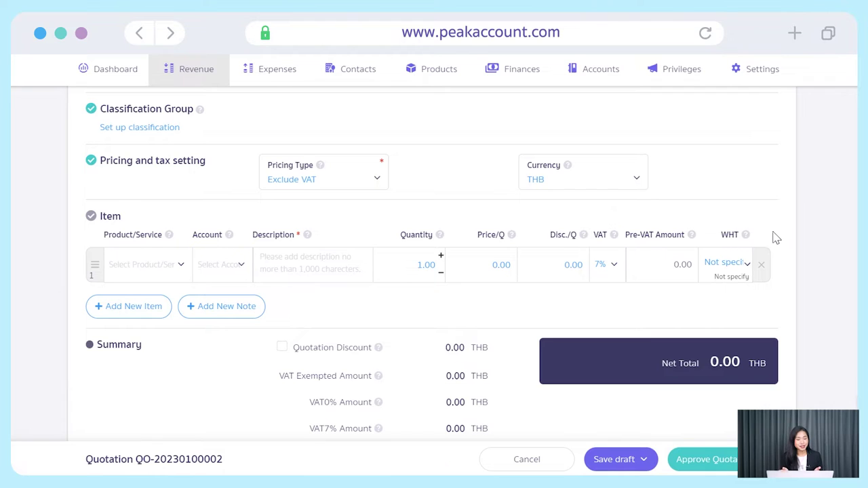
{"action": "left_click", "coordinate": [372, 182]}
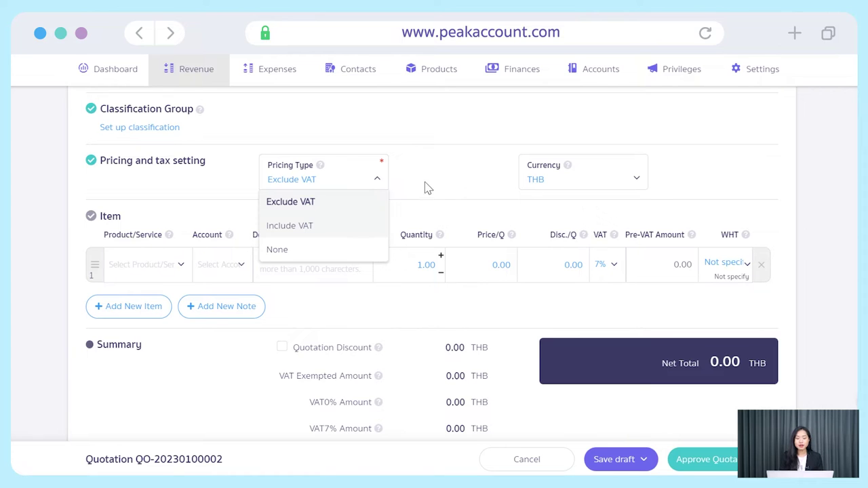
{"action": "left_click", "coordinate": [612, 180]}
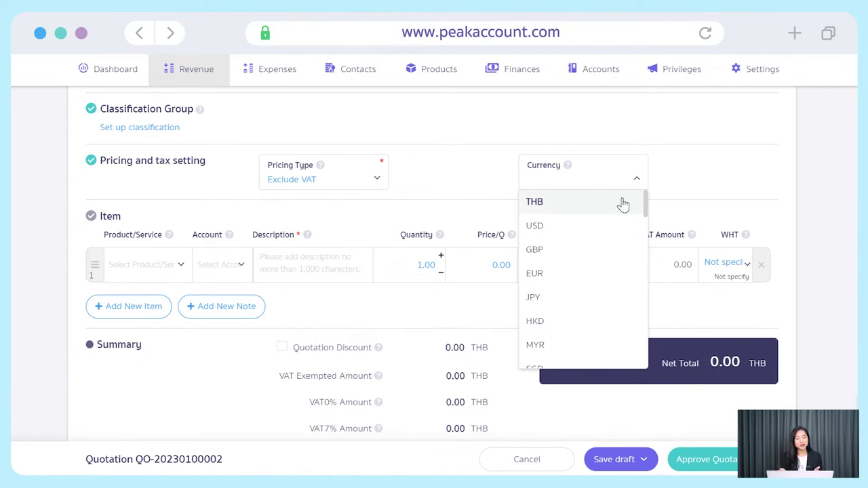
{"action": "scroll", "coordinate": [625, 219], "scroll_direction": "down", "scroll_amount": 3}
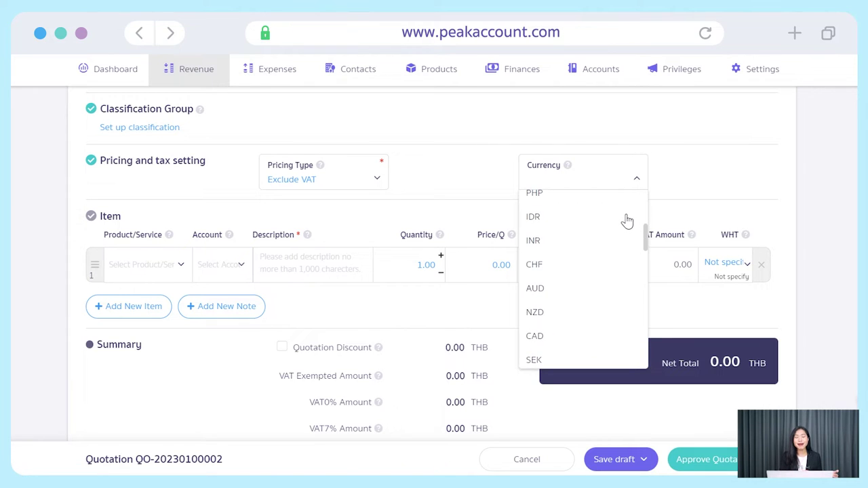
{"action": "scroll", "coordinate": [627, 219], "scroll_direction": "up", "scroll_amount": 5}
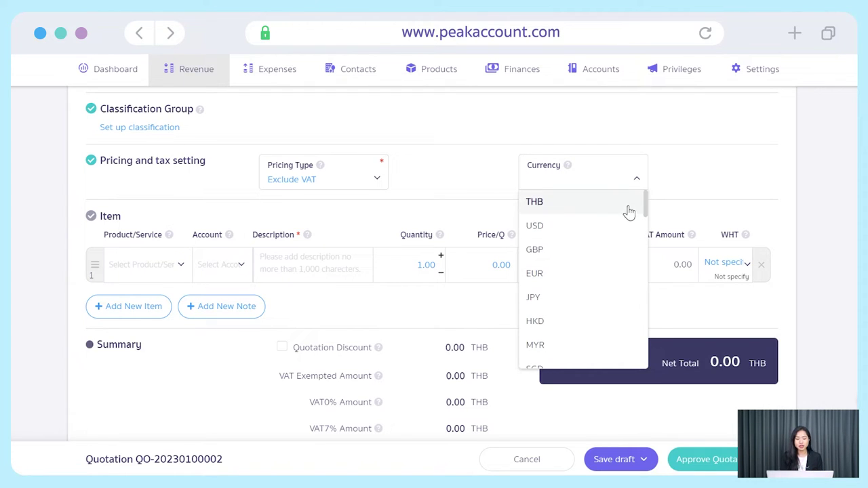
{"action": "left_click", "coordinate": [665, 192]}
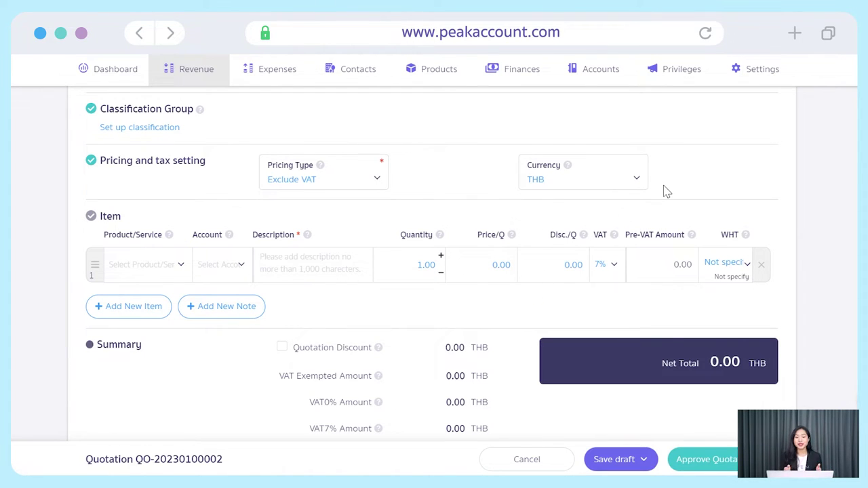
{"action": "left_click", "coordinate": [185, 271]}
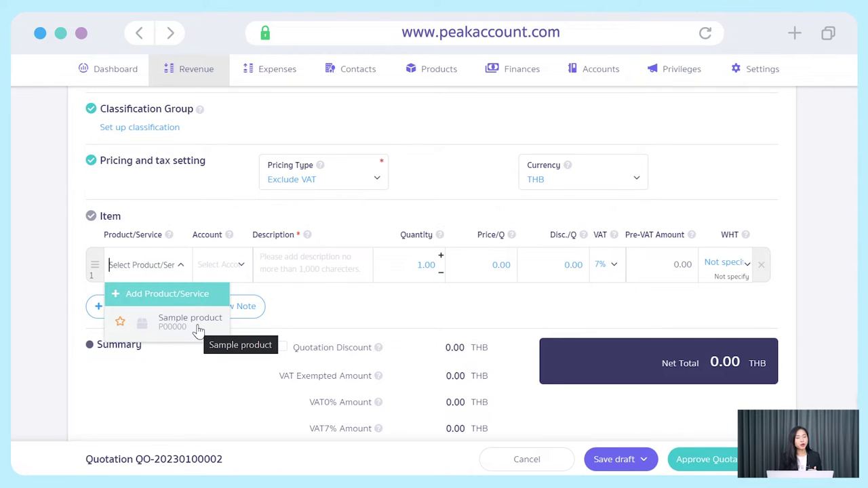
- Put Sample product on row 1 with quantity 5 at the 1,500.00 last-sale price
{"action": "left_click", "coordinate": [241, 276]}
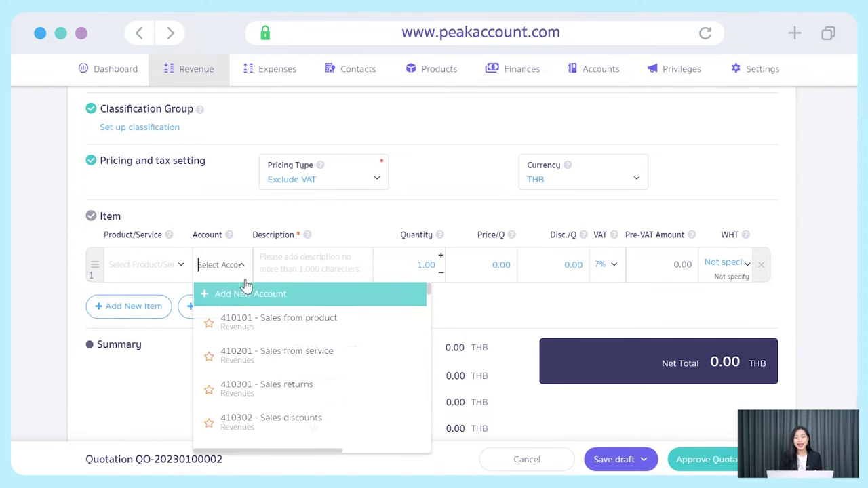
{"action": "left_click", "coordinate": [35, 326]}
{"action": "left_click", "coordinate": [172, 270]}
{"action": "left_click", "coordinate": [170, 325]}
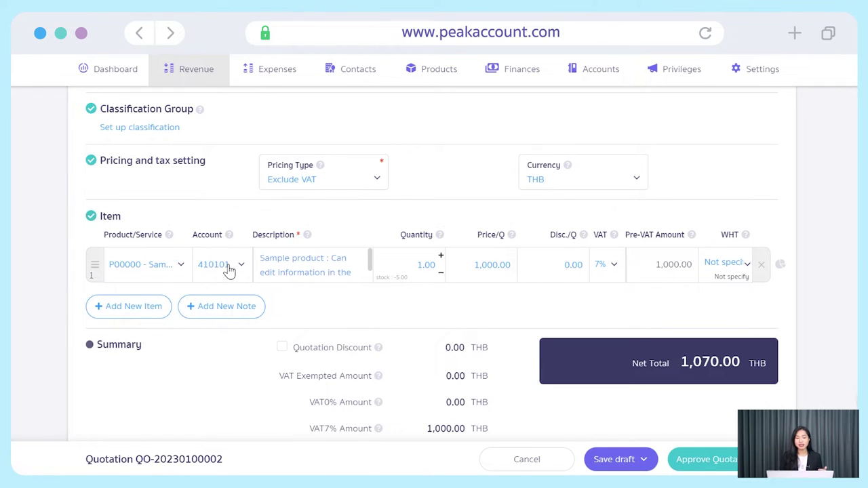
{"action": "left_click", "coordinate": [303, 271]}
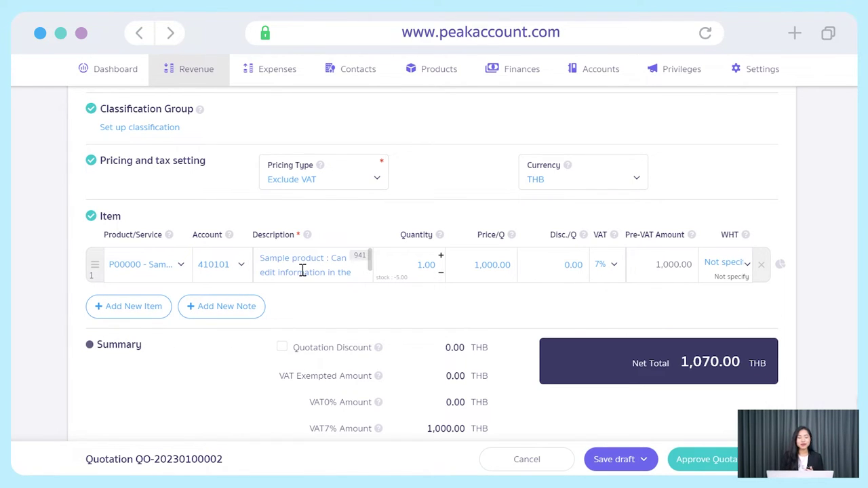
{"action": "key", "text": "ctrl+a"}
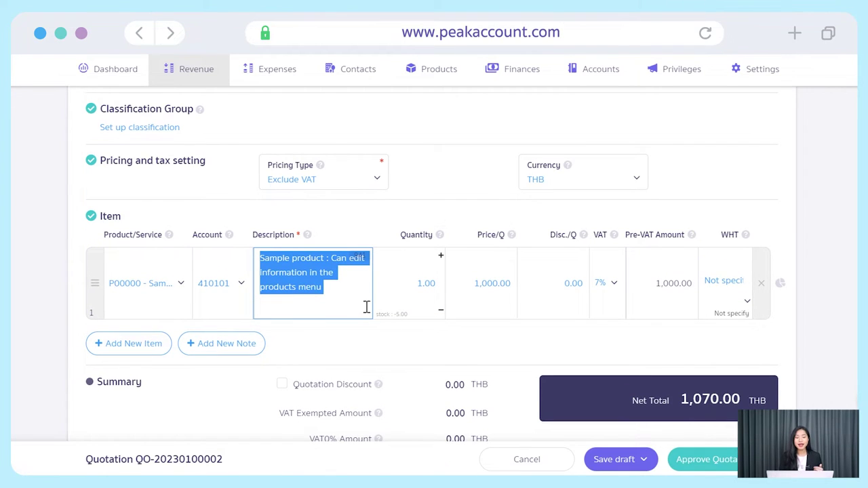
{"action": "left_click", "coordinate": [414, 345]}
{"action": "left_click", "coordinate": [426, 266]}
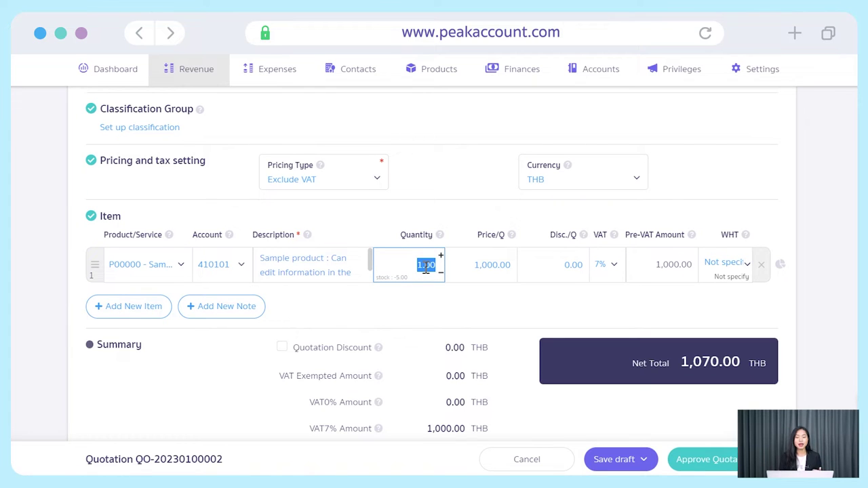
{"action": "type", "text": "5"}
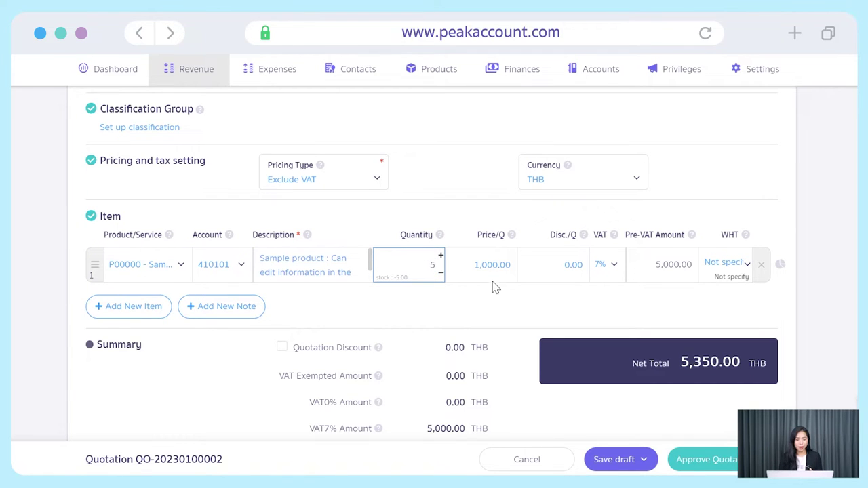
{"action": "key", "text": "Tab"}
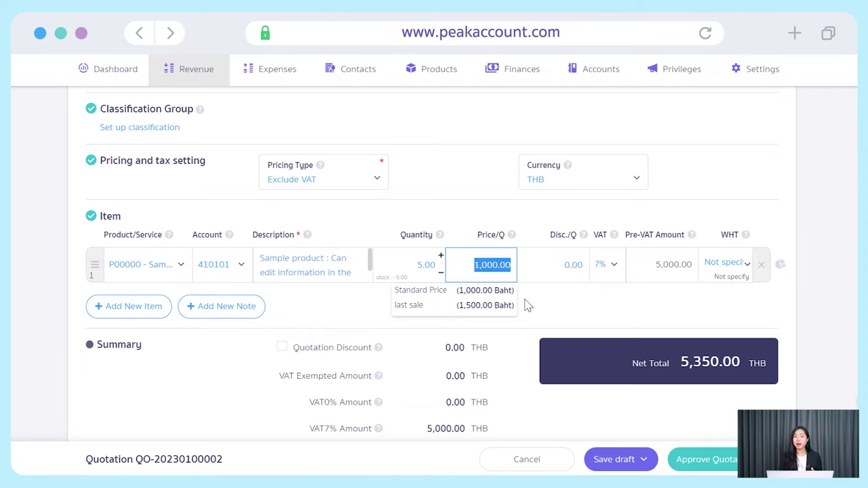
{"action": "left_click", "coordinate": [508, 312]}
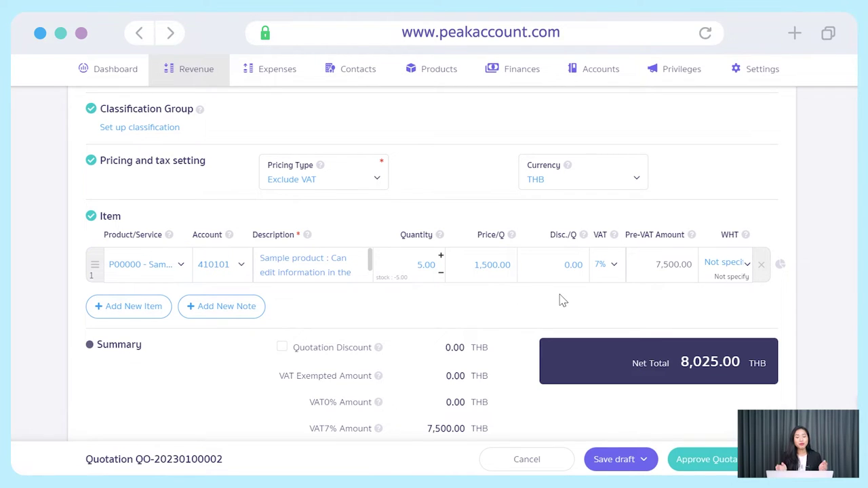
- Set the row's discount to THB, keep VAT at 7% and withholding tax at Not specify
{"action": "left_click", "coordinate": [569, 270]}
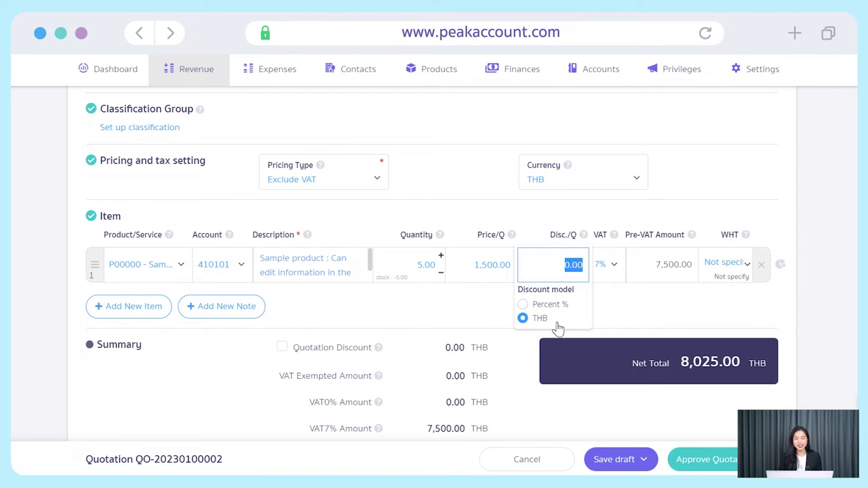
{"action": "left_click", "coordinate": [614, 268]}
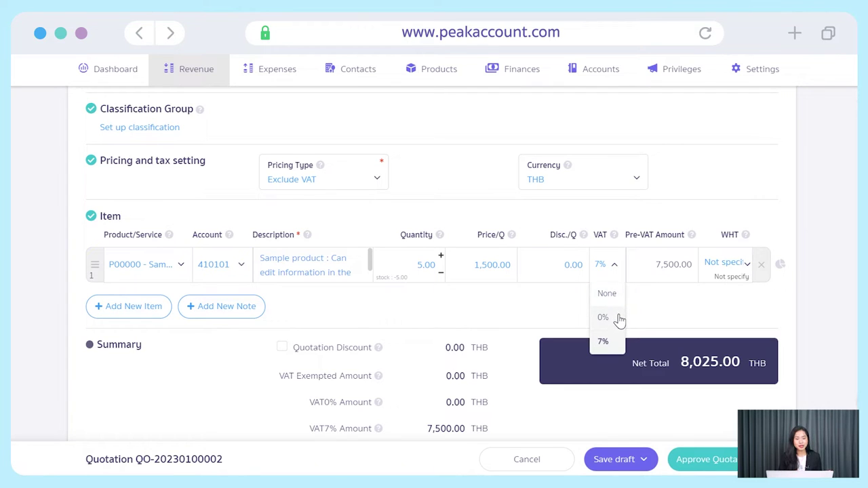
{"action": "left_click", "coordinate": [678, 311]}
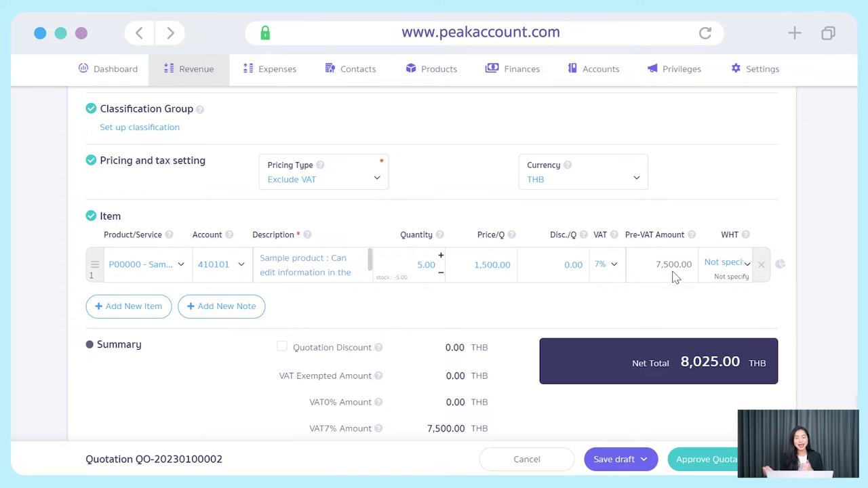
{"action": "left_click", "coordinate": [746, 271]}
{"action": "scroll", "coordinate": [720, 327], "scroll_direction": "down", "scroll_amount": 2}
{"action": "left_click", "coordinate": [798, 303]}
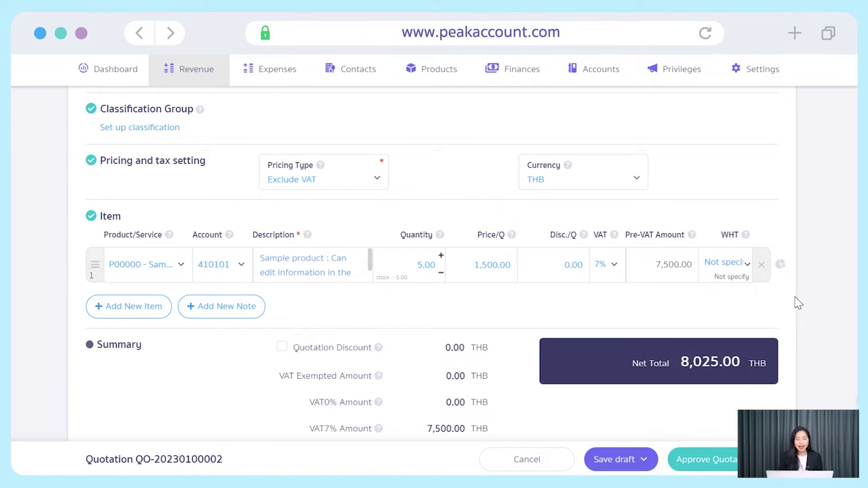
- Add and then delete an empty item line and an empty note line
{"action": "scroll", "coordinate": [798, 303], "scroll_direction": "down", "scroll_amount": 1}
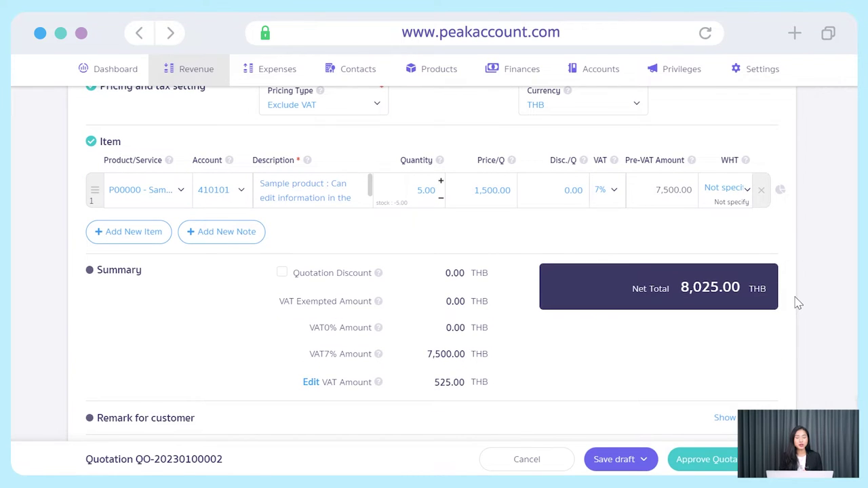
{"action": "left_click", "coordinate": [150, 250]}
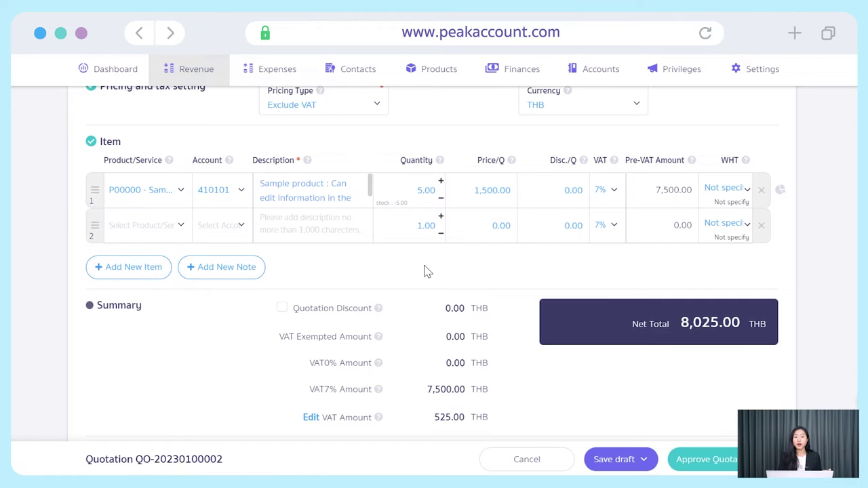
{"action": "left_click", "coordinate": [761, 225]}
{"action": "left_click", "coordinate": [218, 239]}
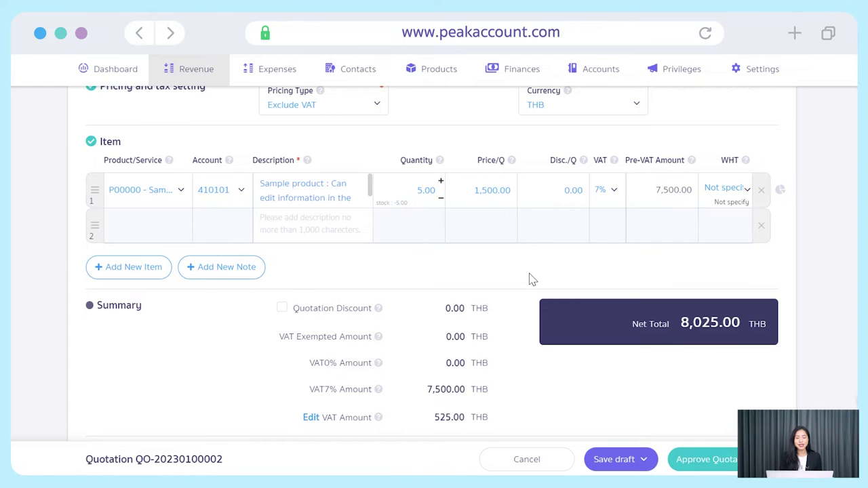
{"action": "left_click", "coordinate": [321, 236]}
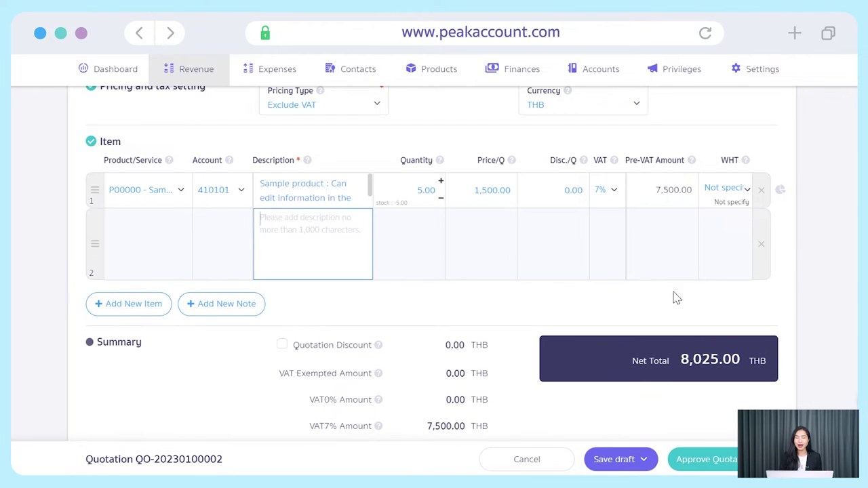
{"action": "left_click", "coordinate": [762, 246]}
{"action": "left_click", "coordinate": [759, 233]}
- Expand the Remark for customer and Attach file sections, leaving the remark blank
{"action": "scroll", "coordinate": [801, 249], "scroll_direction": "down", "scroll_amount": 1}
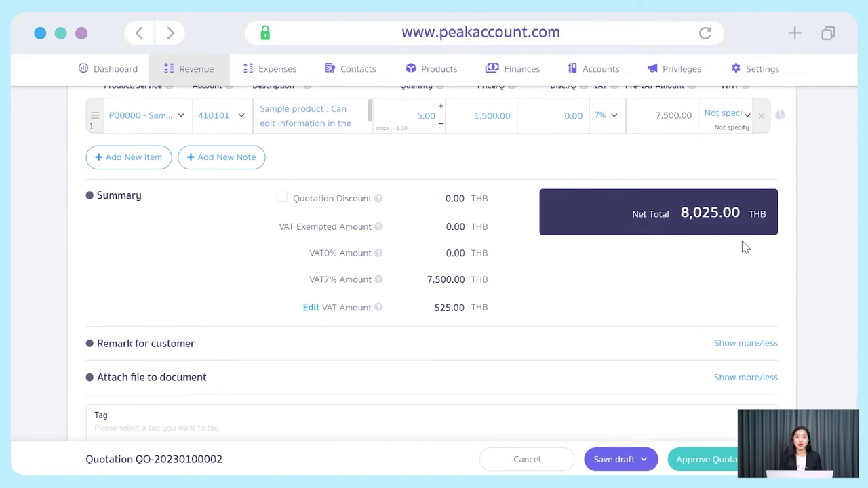
{"action": "scroll", "coordinate": [814, 244], "scroll_direction": "down", "scroll_amount": 2}
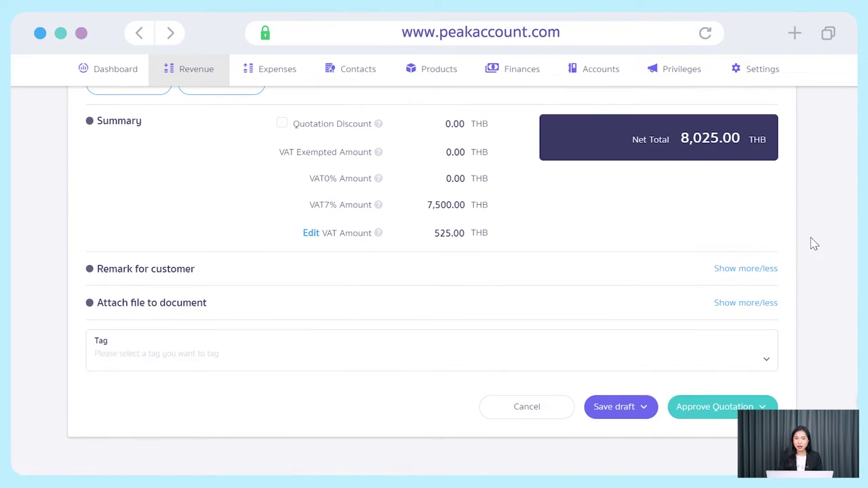
{"action": "left_click", "coordinate": [761, 271]}
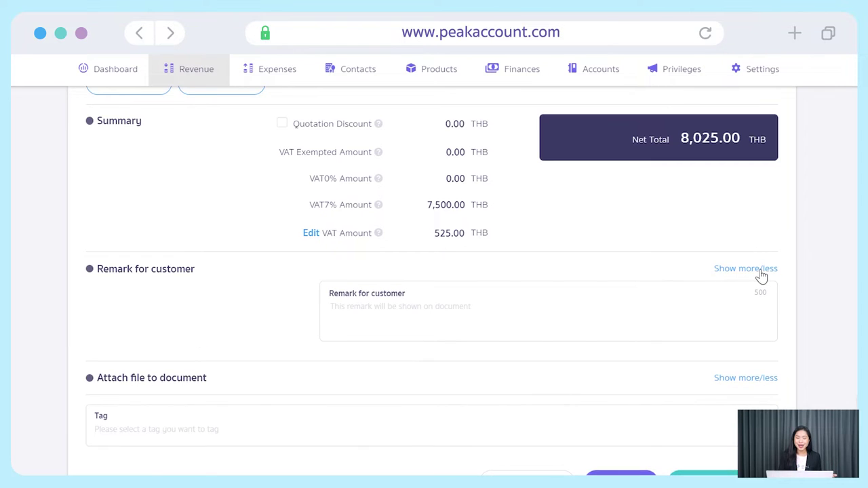
{"action": "left_click", "coordinate": [420, 311]}
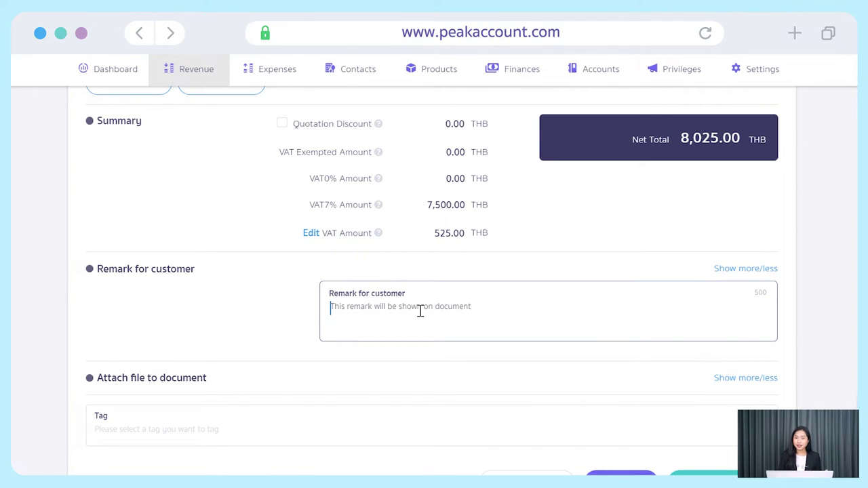
{"action": "left_click", "coordinate": [819, 282]}
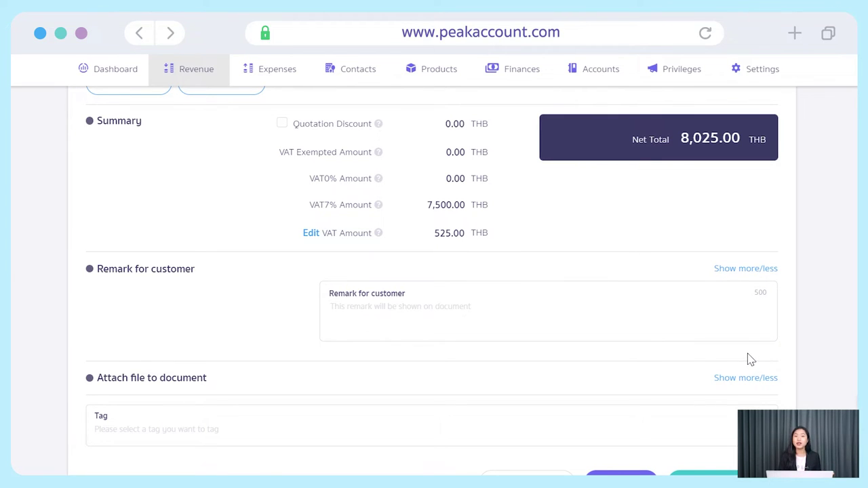
{"action": "scroll", "coordinate": [747, 351], "scroll_direction": "down", "scroll_amount": 1}
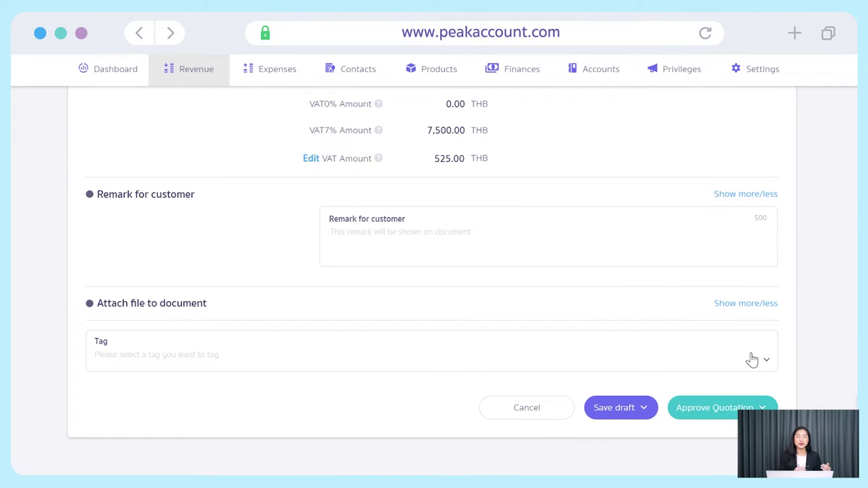
{"action": "left_click", "coordinate": [750, 306]}
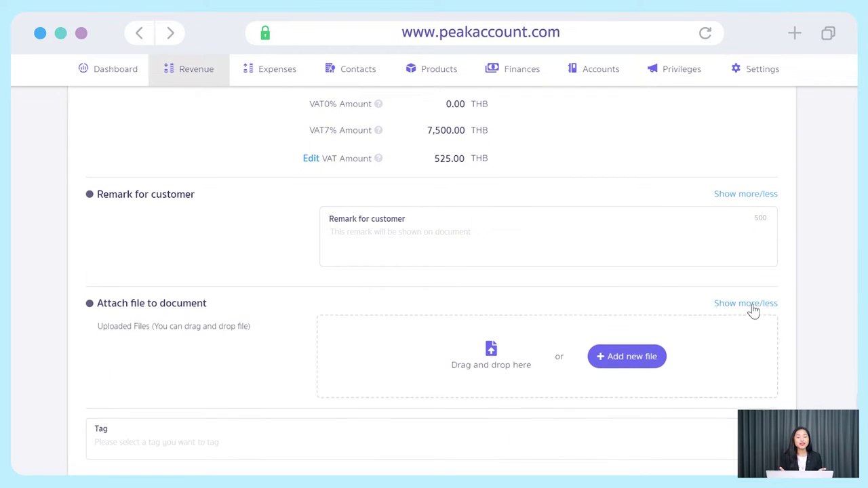
{"action": "scroll", "coordinate": [741, 346], "scroll_direction": "down", "scroll_amount": 1}
{"action": "scroll", "coordinate": [744, 347], "scroll_direction": "down", "scroll_amount": 1}
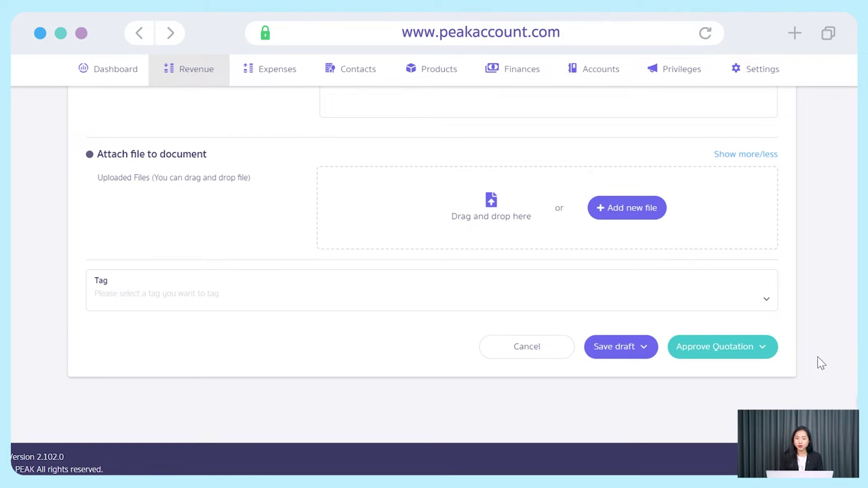
- Check the Approve Quotation options, then save the quotation as a draft
{"action": "left_click", "coordinate": [770, 355]}
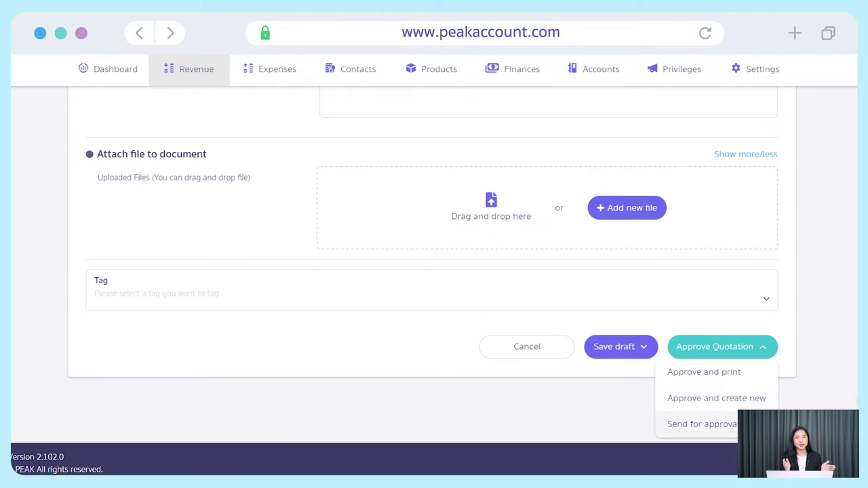
{"action": "left_click", "coordinate": [810, 365]}
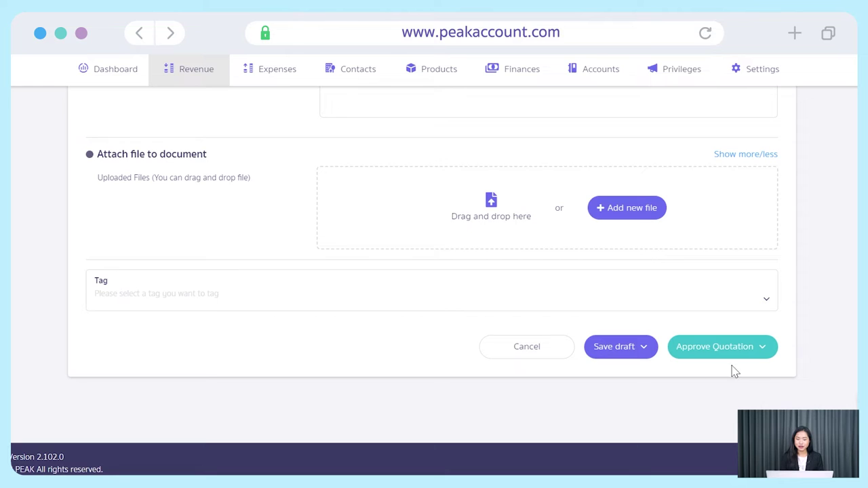
{"action": "left_click", "coordinate": [624, 355]}
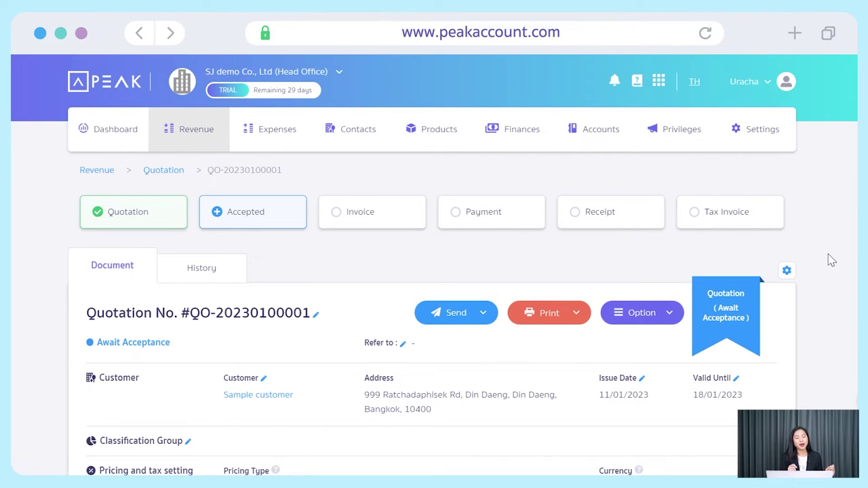
{"action": "scroll", "coordinate": [831, 259], "scroll_direction": "down", "scroll_amount": 1}
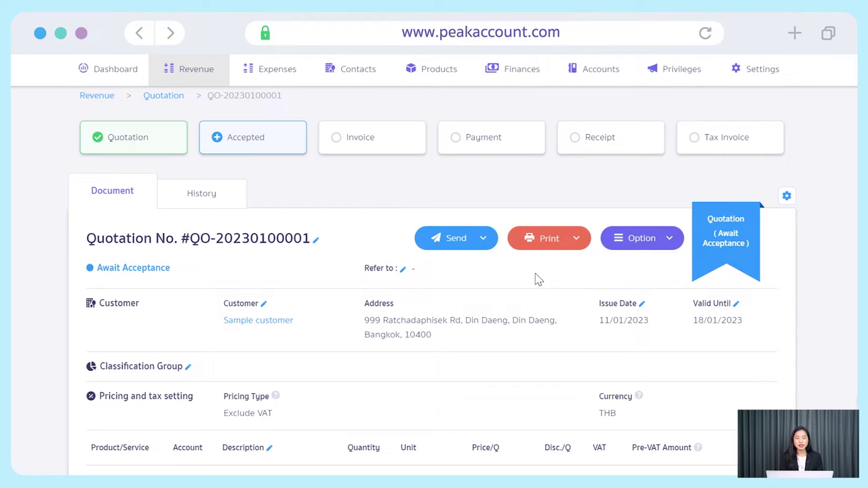
{"action": "left_click", "coordinate": [481, 241]}
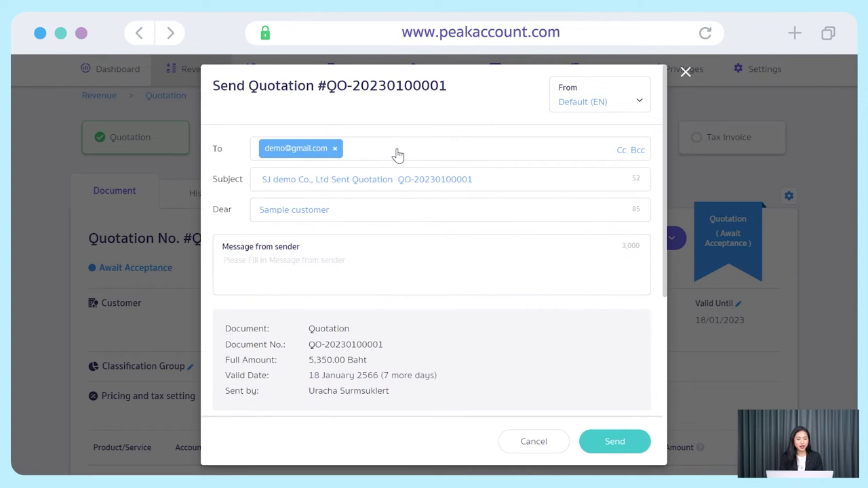
{"action": "triple_click", "coordinate": [412, 183]}
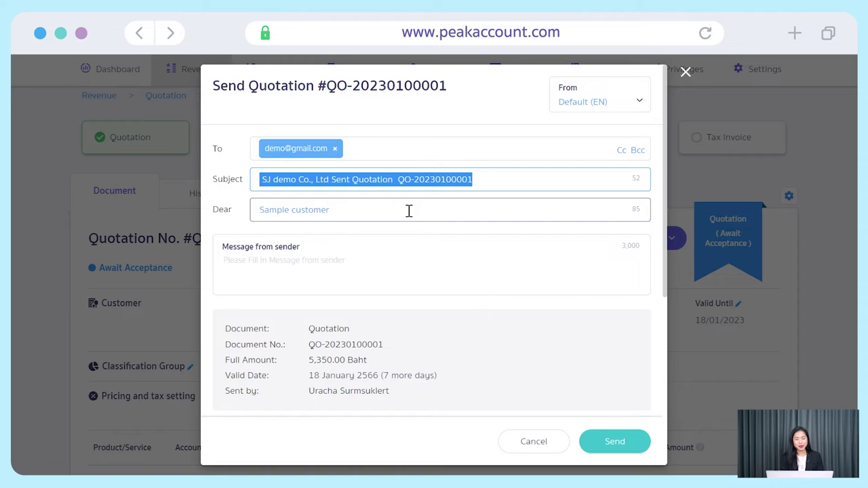
{"action": "triple_click", "coordinate": [409, 211]}
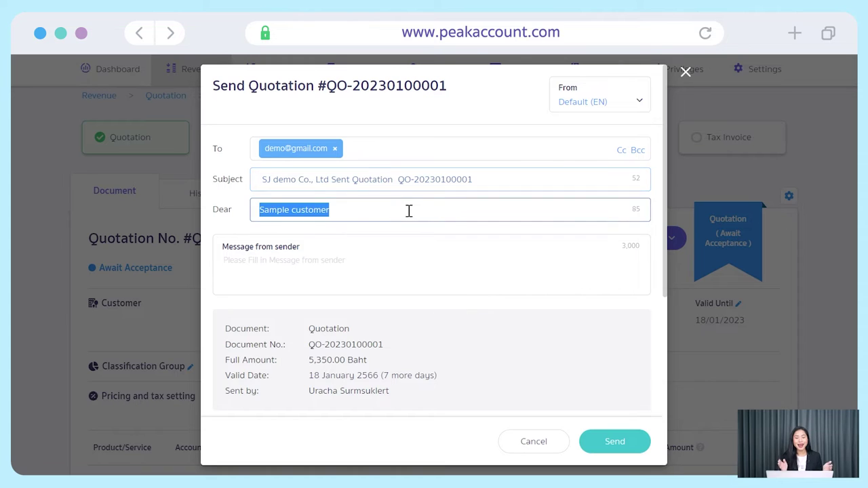
{"action": "left_click", "coordinate": [430, 260]}
{"action": "scroll", "coordinate": [430, 263], "scroll_direction": "down", "scroll_amount": 3}
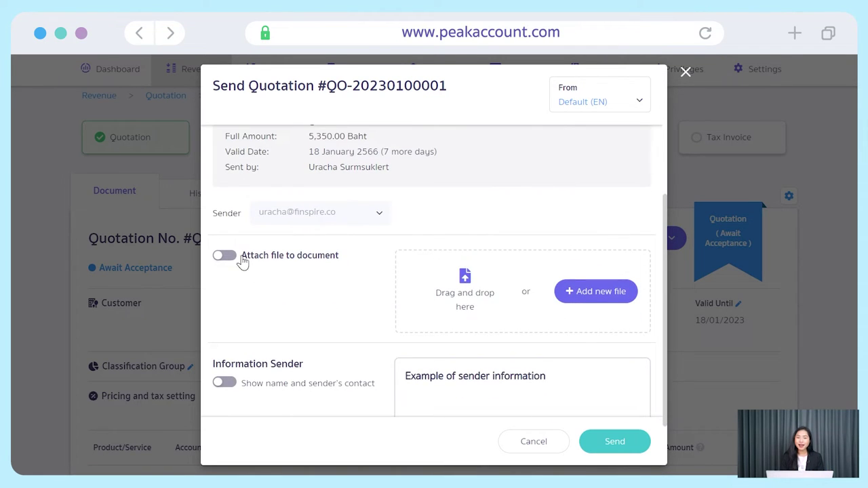
{"action": "left_click", "coordinate": [221, 258]}
{"action": "scroll", "coordinate": [339, 291], "scroll_direction": "down", "scroll_amount": 2}
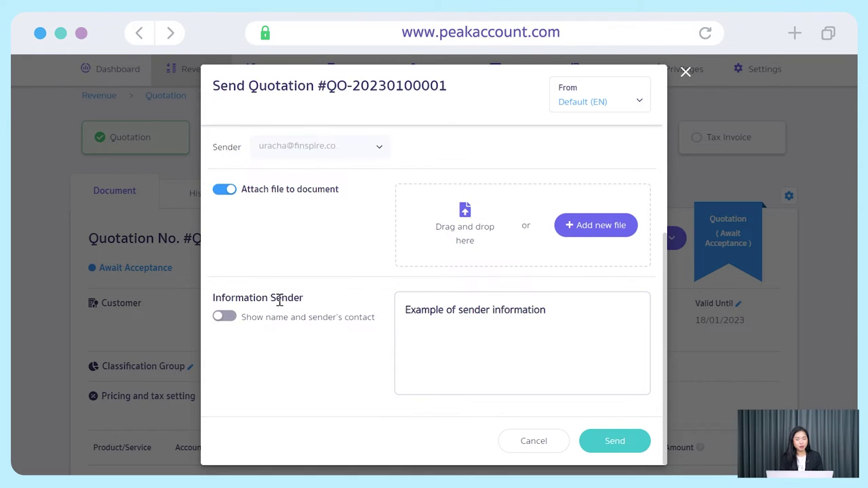
{"action": "left_click", "coordinate": [615, 448]}
{"action": "left_click", "coordinate": [686, 72]}
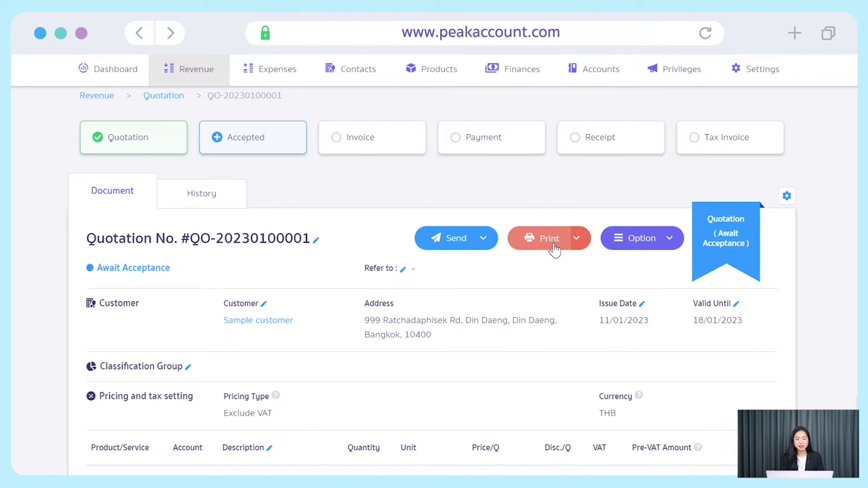
{"action": "left_click", "coordinate": [577, 241]}
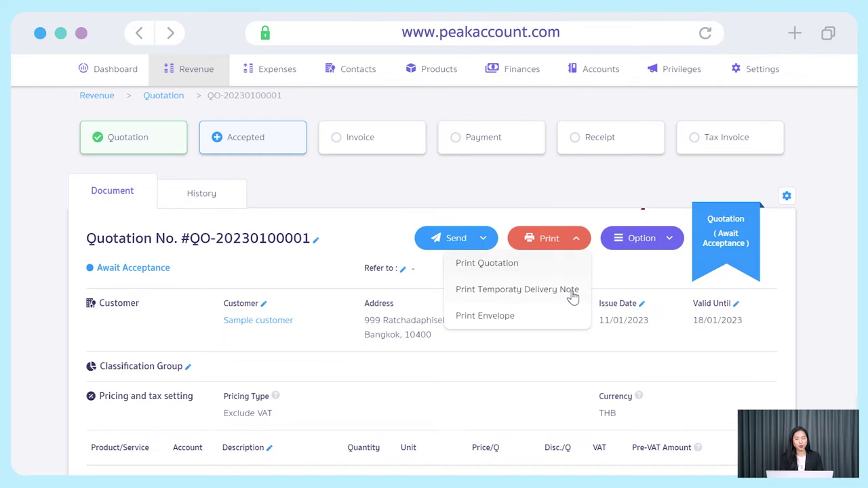
{"action": "left_click", "coordinate": [650, 284]}
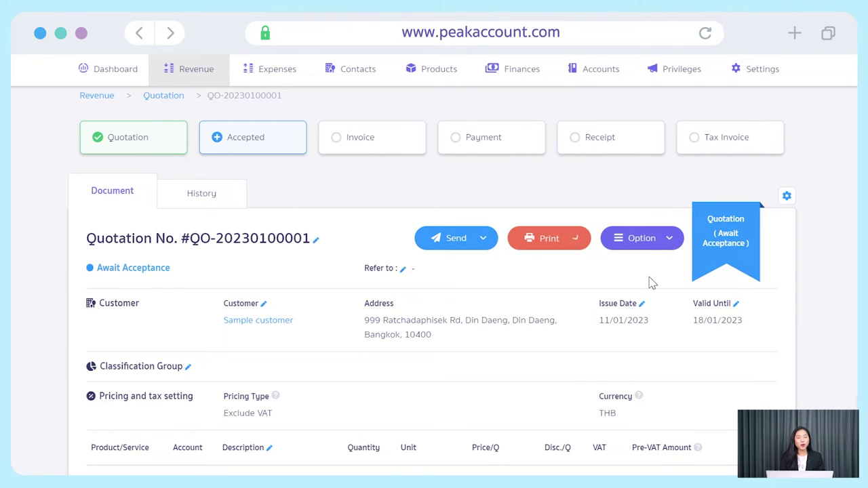
{"action": "left_click", "coordinate": [671, 241]}
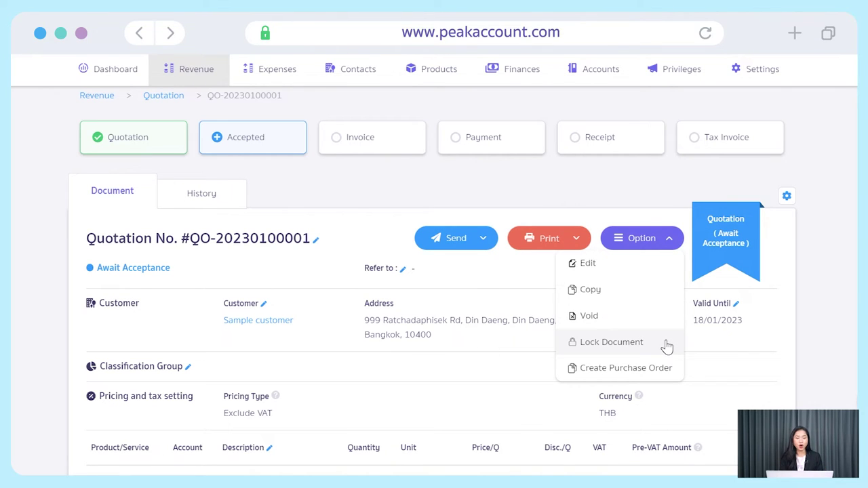
{"action": "left_click", "coordinate": [835, 291]}
{"action": "scroll", "coordinate": [836, 292], "scroll_direction": "up", "scroll_amount": 2}
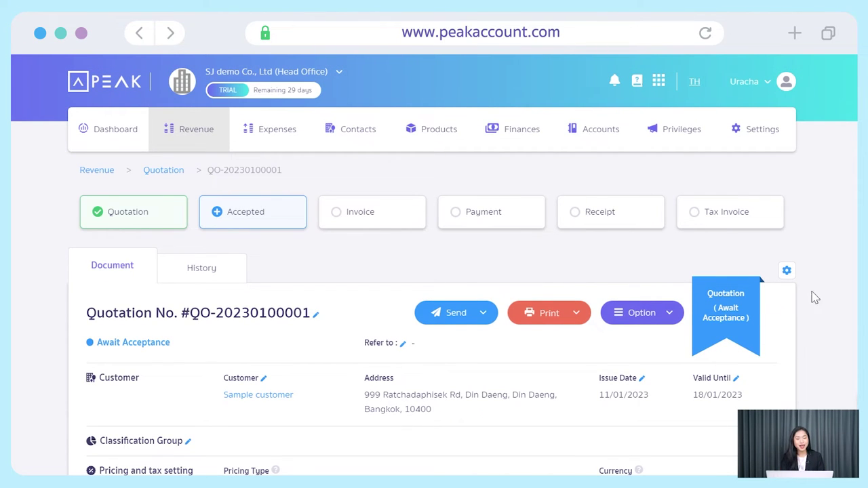
{"action": "left_click", "coordinate": [274, 222]}
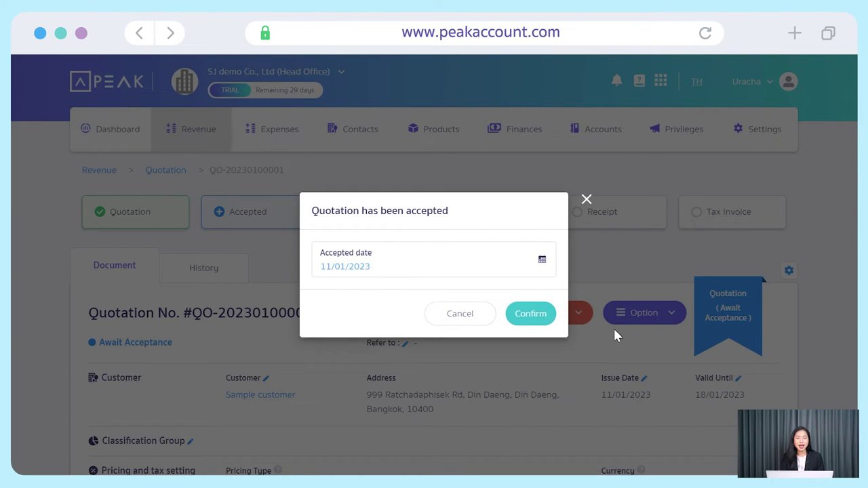
{"action": "left_click", "coordinate": [536, 262]}
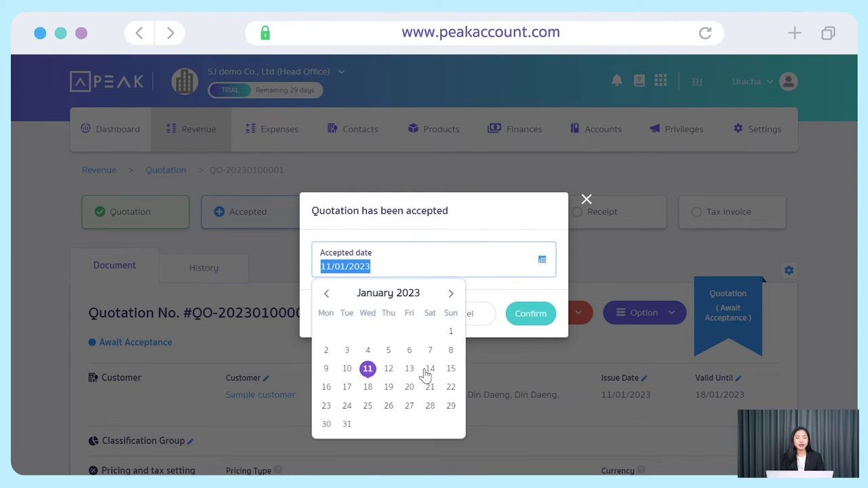
{"action": "left_click", "coordinate": [516, 305]}
{"action": "left_click", "coordinate": [540, 323]}
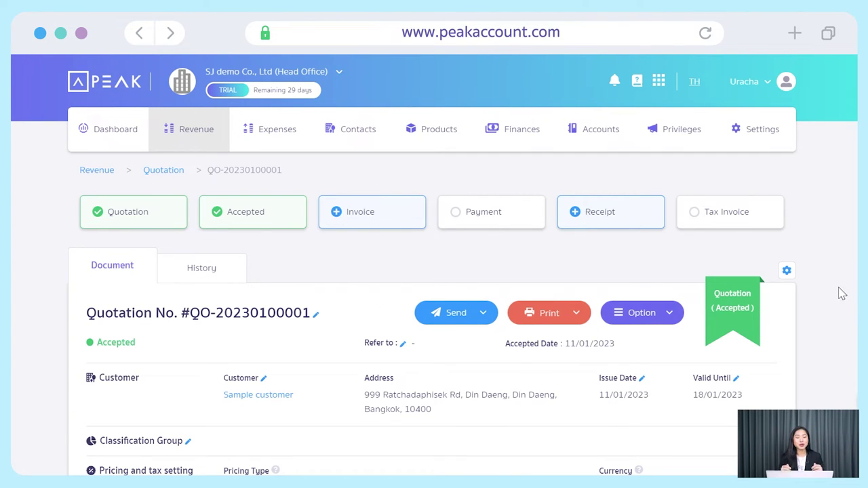
{"action": "left_click", "coordinate": [390, 217]}
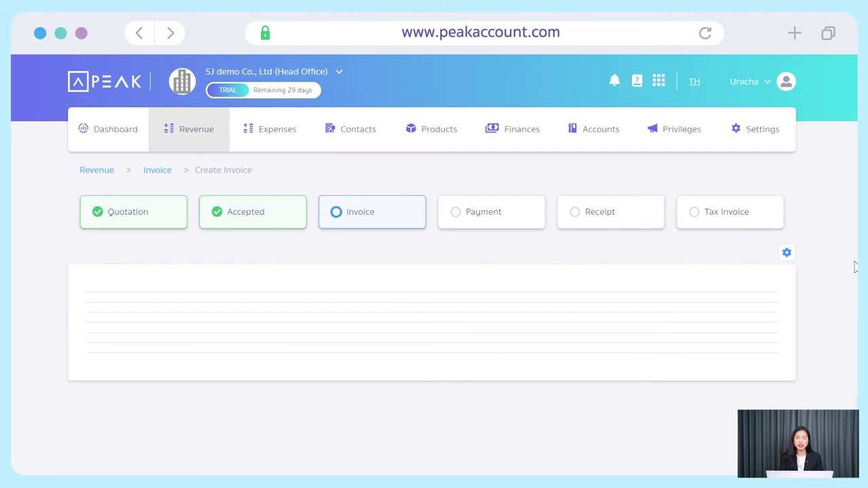
- Set the invoice's unit price to 1,500.00 and keep Issue Tax Invoice switched on
{"action": "scroll", "coordinate": [840, 288], "scroll_direction": "down", "scroll_amount": 1}
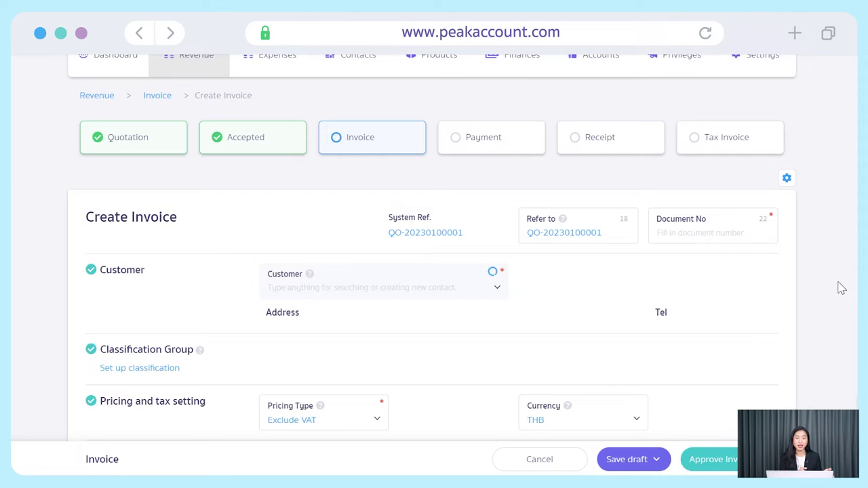
{"action": "scroll", "coordinate": [841, 288], "scroll_direction": "down", "scroll_amount": 1}
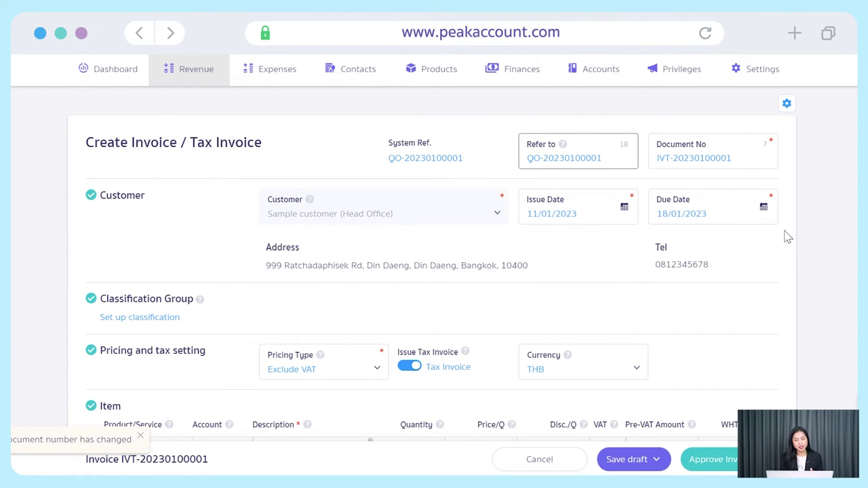
{"action": "scroll", "coordinate": [807, 258], "scroll_direction": "down", "scroll_amount": 3}
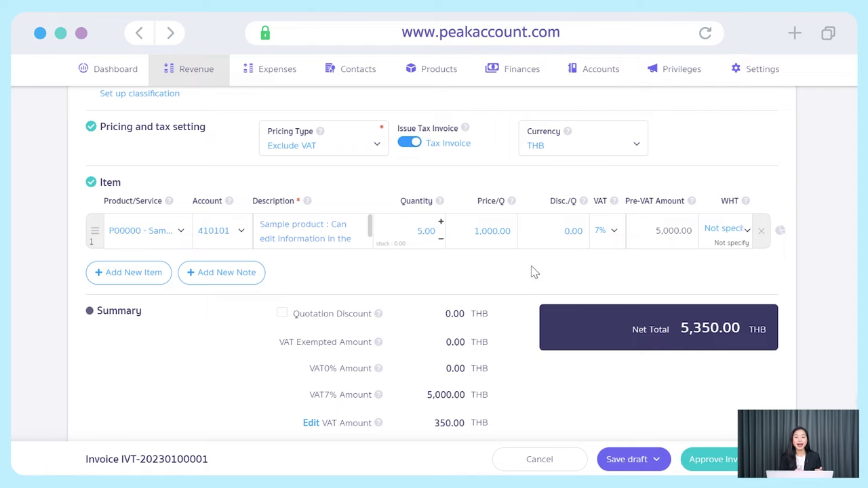
{"action": "left_click", "coordinate": [498, 233]}
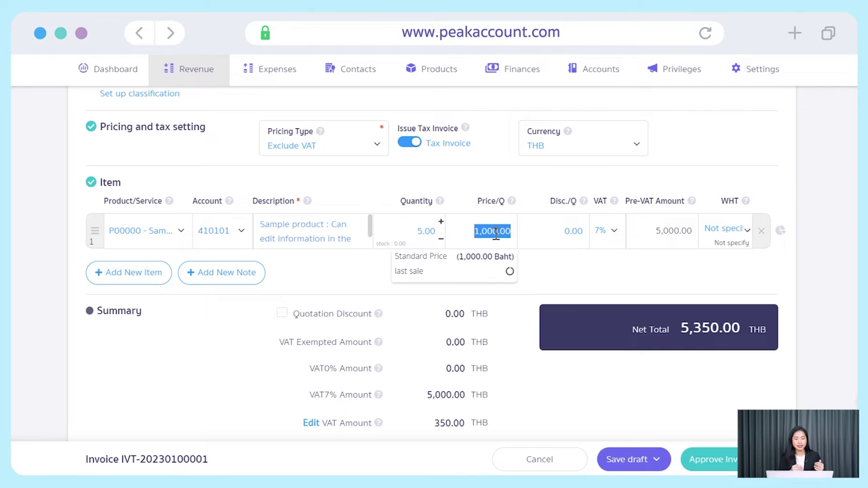
{"action": "type", "text": "1500"}
{"action": "left_click", "coordinate": [659, 286]}
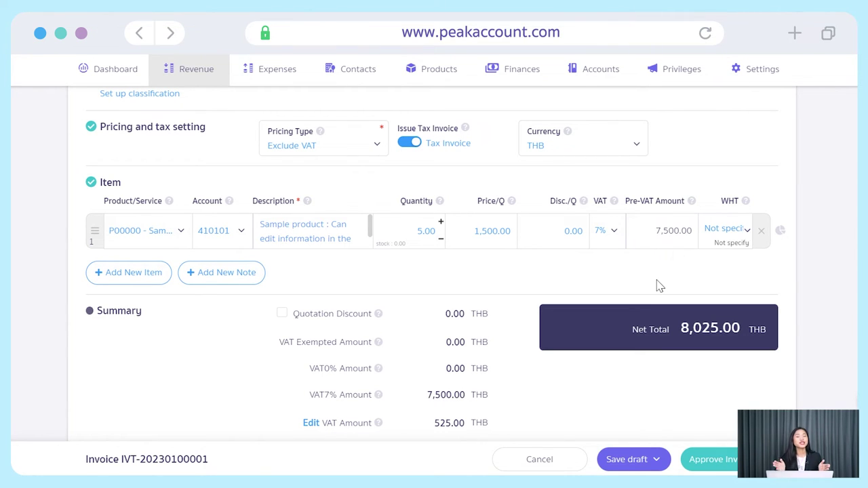
{"action": "scroll", "coordinate": [659, 286], "scroll_direction": "down", "scroll_amount": 5}
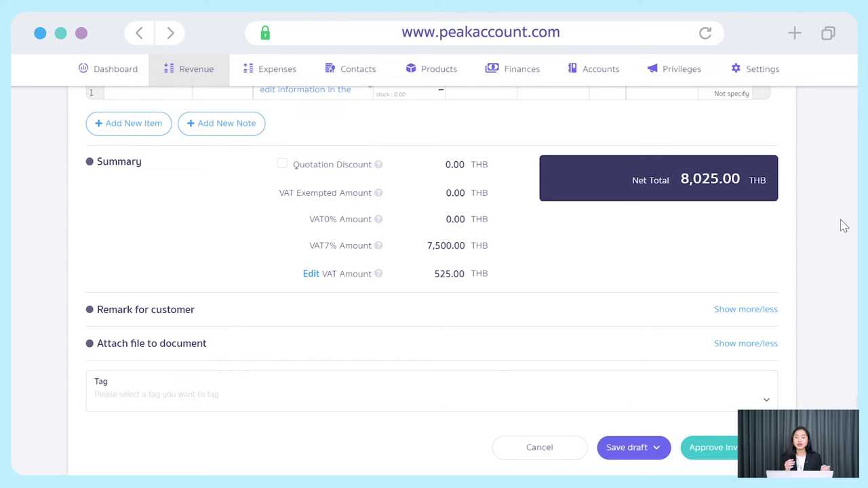
{"action": "scroll", "coordinate": [844, 225], "scroll_direction": "up", "scroll_amount": 10}
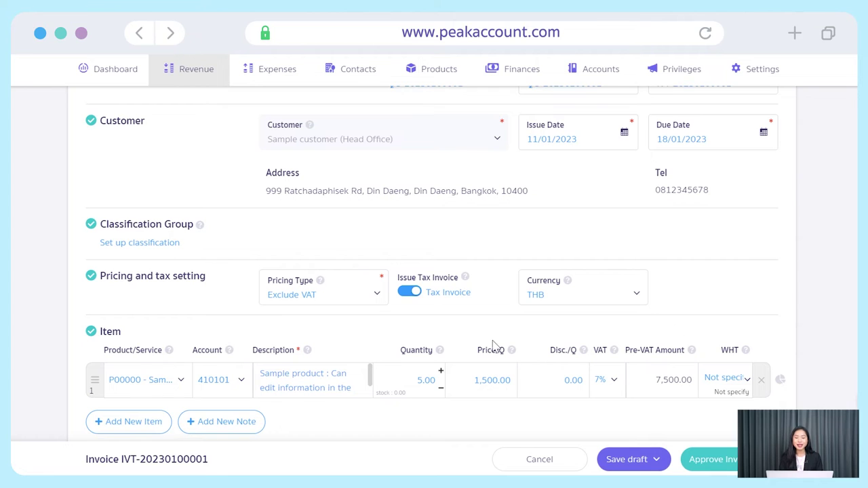
{"action": "left_click", "coordinate": [412, 291]}
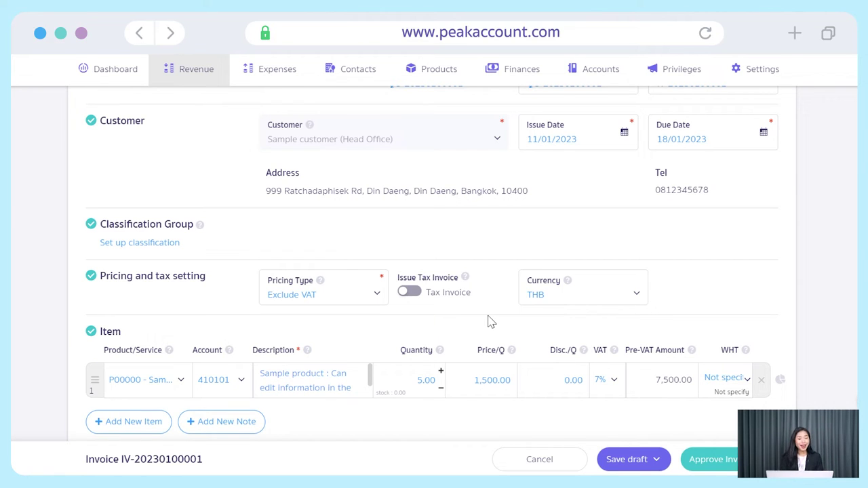
{"action": "left_click", "coordinate": [410, 292]}
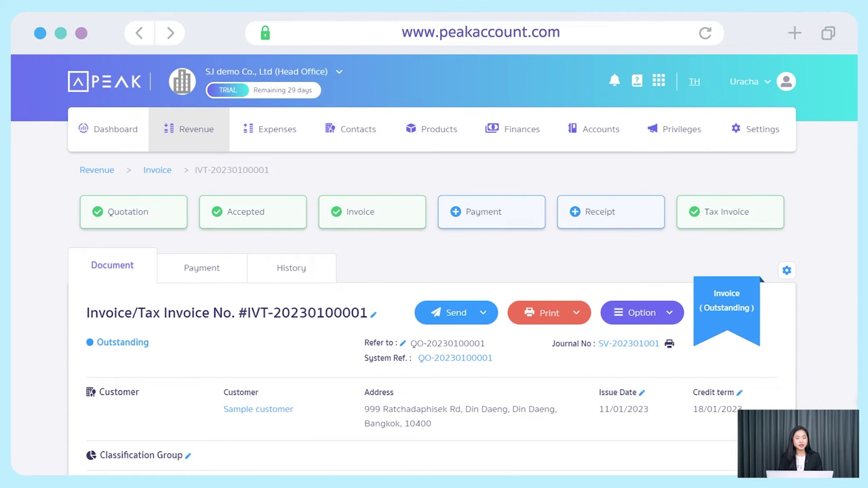
- Review journal entry SV-202301001, then view the invoice's payment details
{"action": "scroll", "coordinate": [434, 271], "scroll_direction": "down", "scroll_amount": 2}
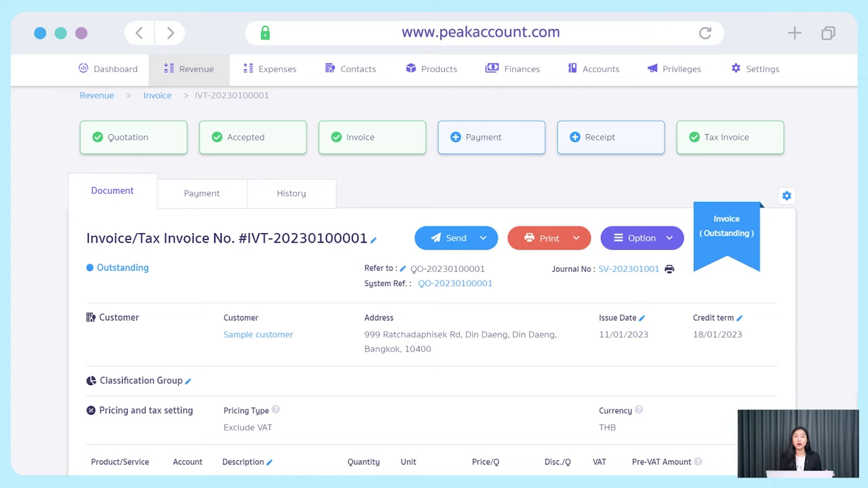
{"action": "left_click", "coordinate": [631, 270]}
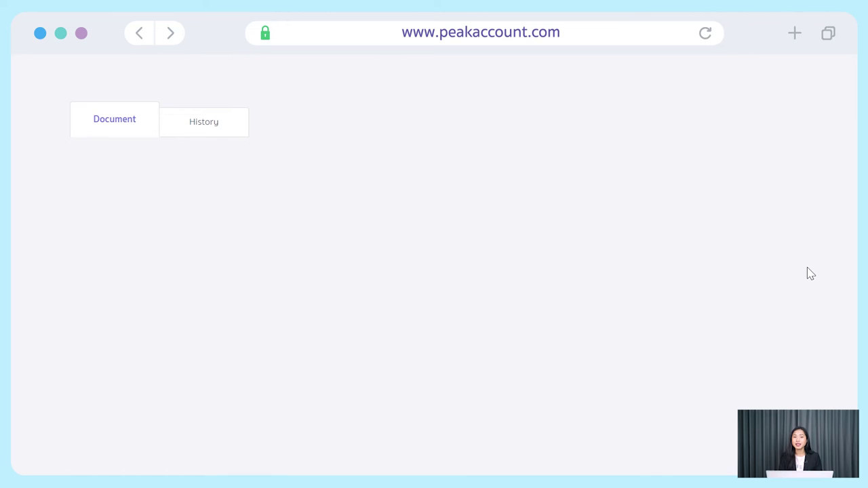
{"action": "scroll", "coordinate": [813, 274], "scroll_direction": "down", "scroll_amount": 3}
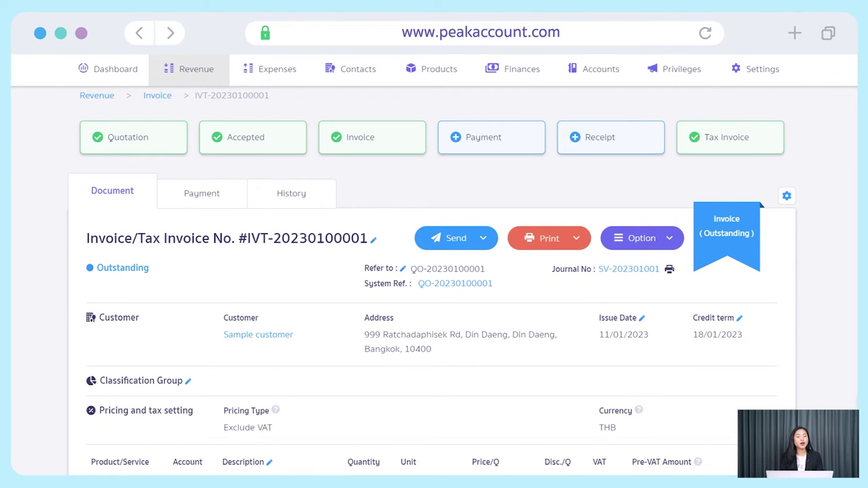
{"action": "scroll", "coordinate": [434, 271], "scroll_direction": "up", "scroll_amount": 2}
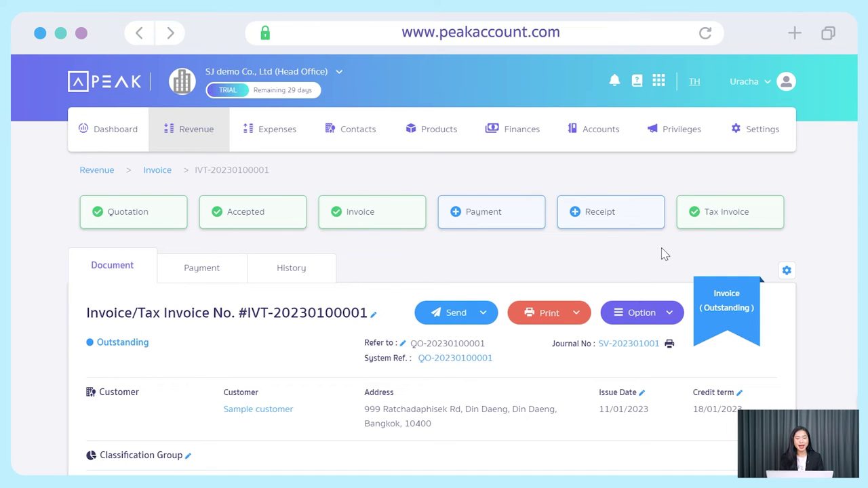
{"action": "left_click", "coordinate": [231, 275]}
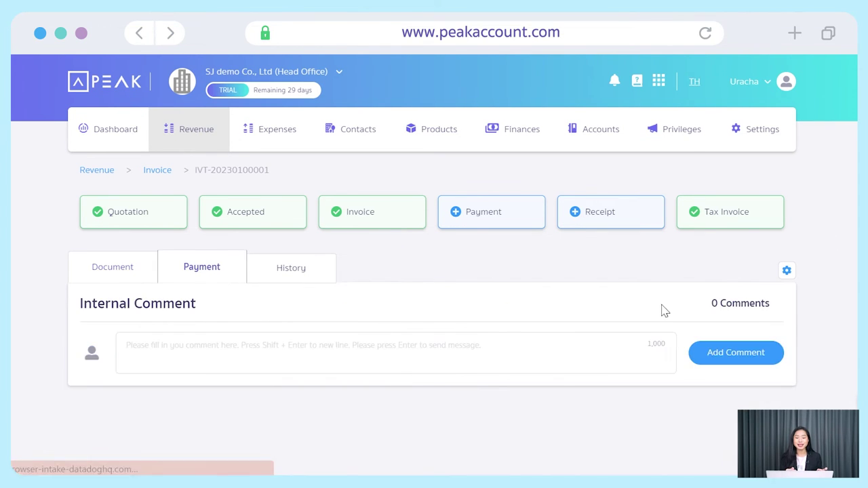
{"action": "scroll", "coordinate": [725, 292], "scroll_direction": "down", "scroll_amount": 3}
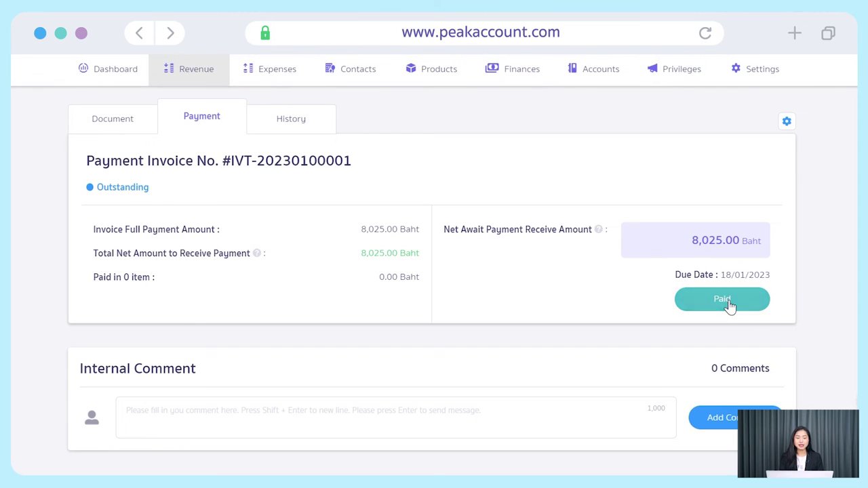
{"action": "left_click", "coordinate": [722, 299]}
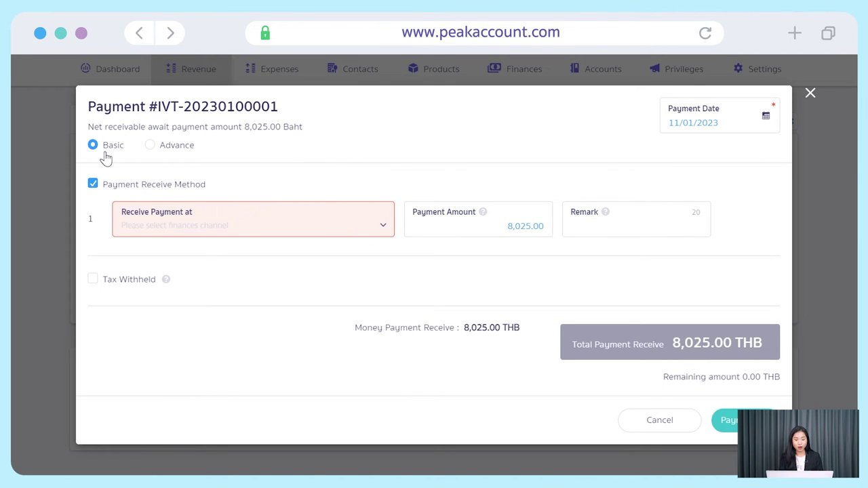
{"action": "left_click", "coordinate": [164, 151]}
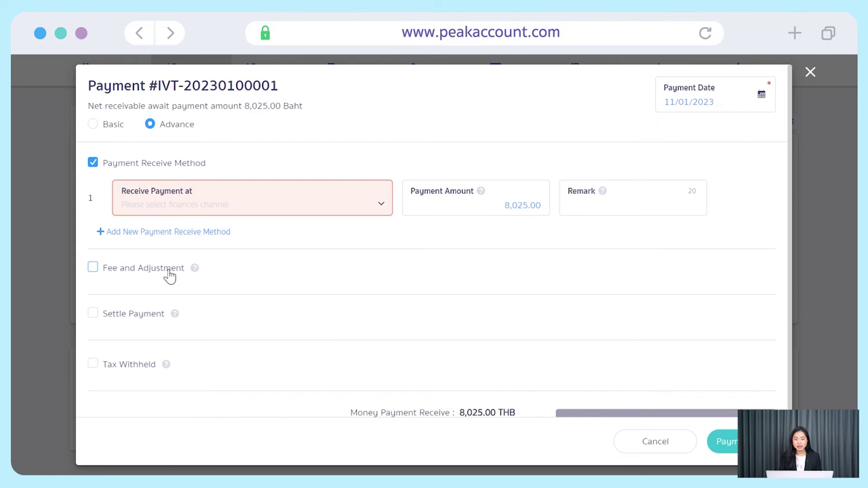
{"action": "left_click", "coordinate": [95, 126]}
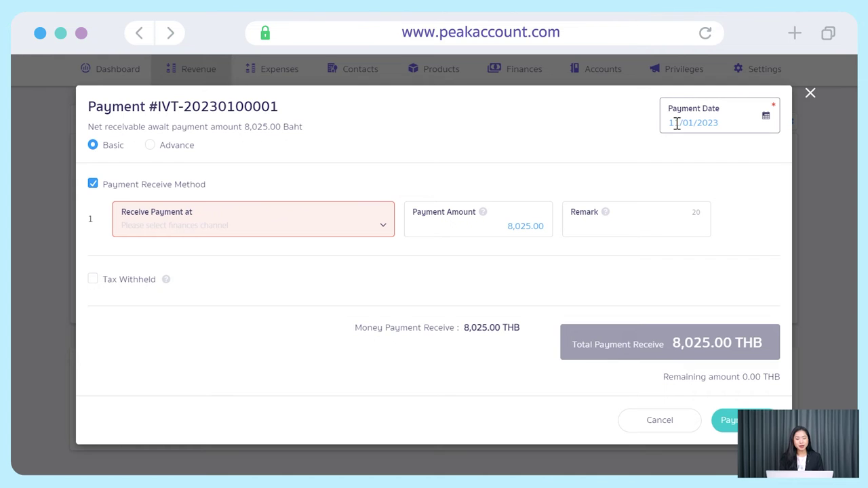
{"action": "left_click", "coordinate": [353, 227]}
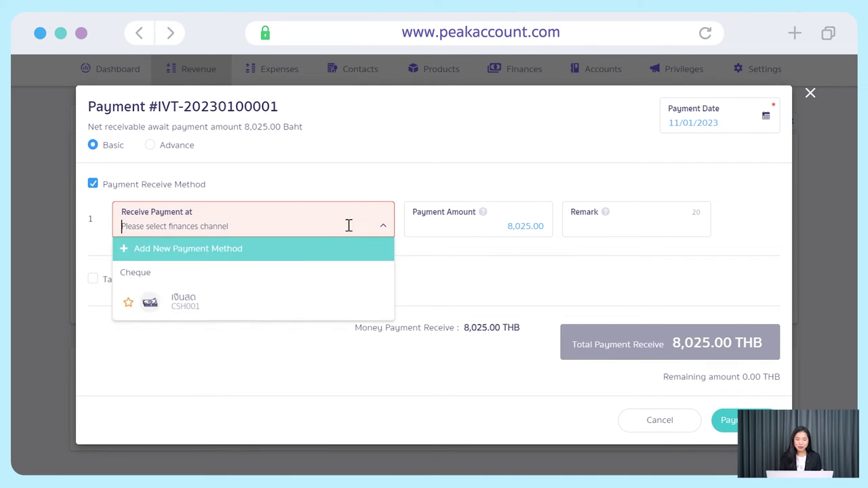
{"action": "left_click", "coordinate": [283, 309]}
{"action": "left_click", "coordinate": [533, 227]}
{"action": "double_click", "coordinate": [533, 227]}
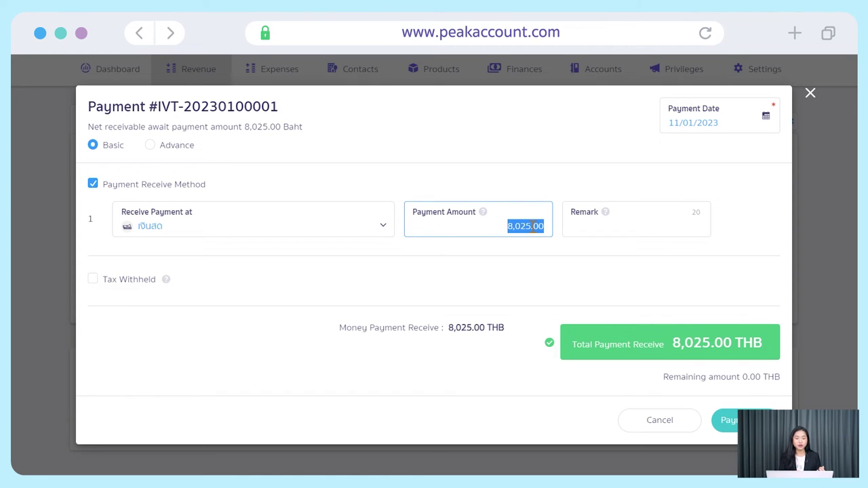
{"action": "key", "text": "BackSpace"}
{"action": "type", "text": "6000"}
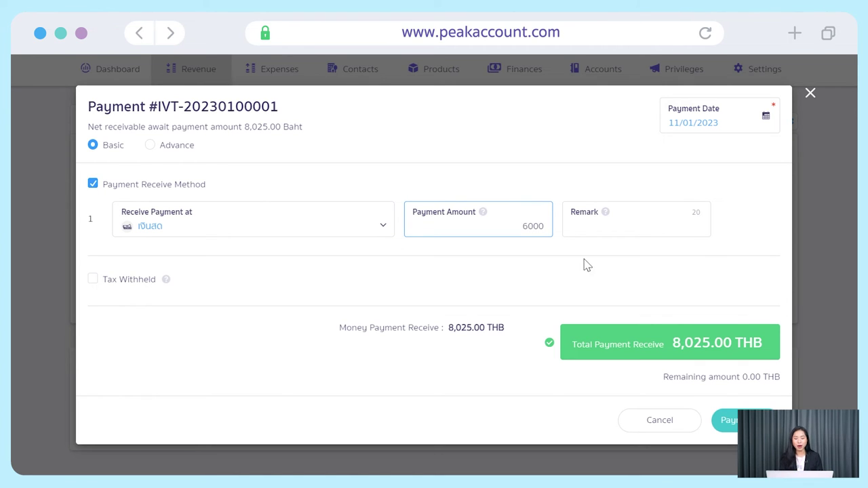
{"action": "left_click", "coordinate": [707, 252]}
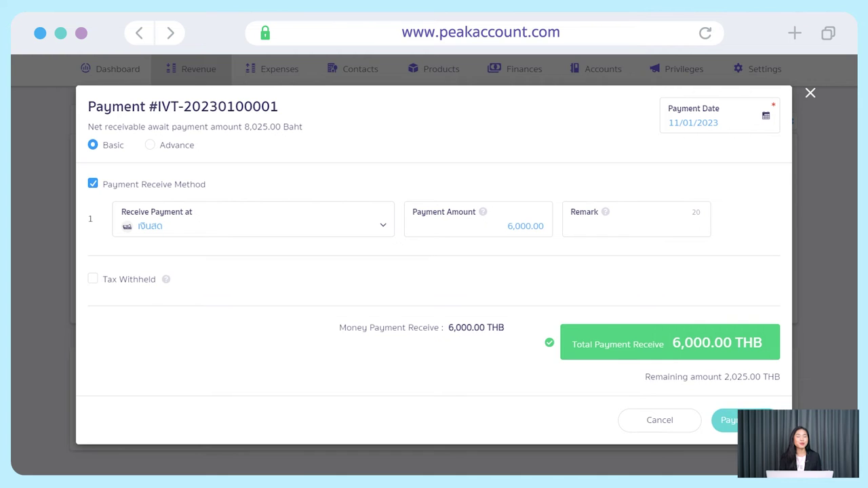
{"action": "left_click", "coordinate": [726, 419]}
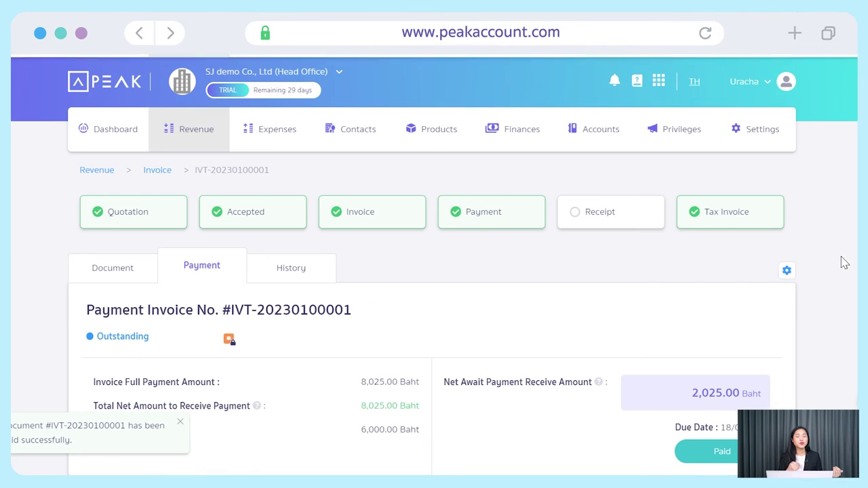
- Record the remaining 2,025.00 Baht payment in cash (เงินสด)
{"action": "scroll", "coordinate": [844, 263], "scroll_direction": "down", "scroll_amount": 3}
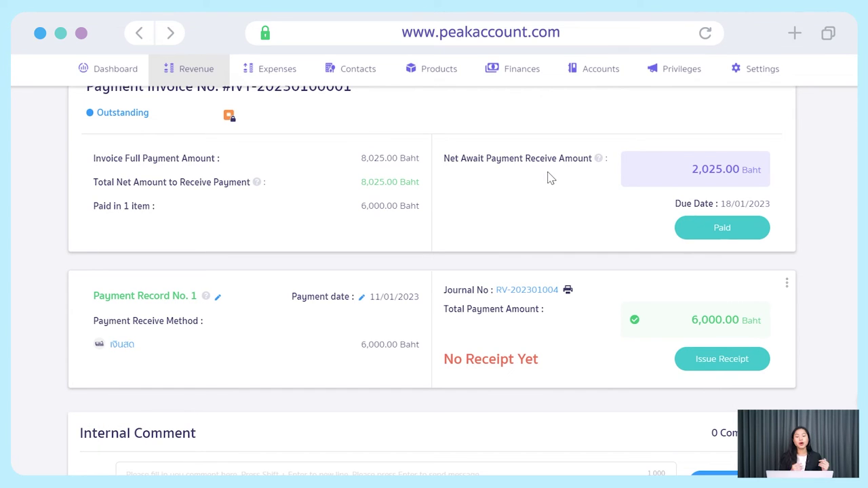
{"action": "left_click", "coordinate": [697, 230]}
{"action": "left_click", "coordinate": [277, 232]}
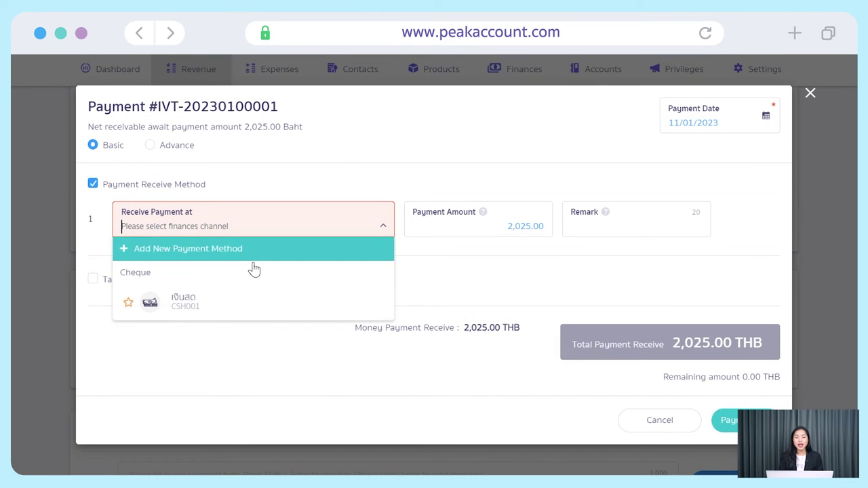
{"action": "left_click", "coordinate": [242, 300]}
{"action": "left_click", "coordinate": [727, 423]}
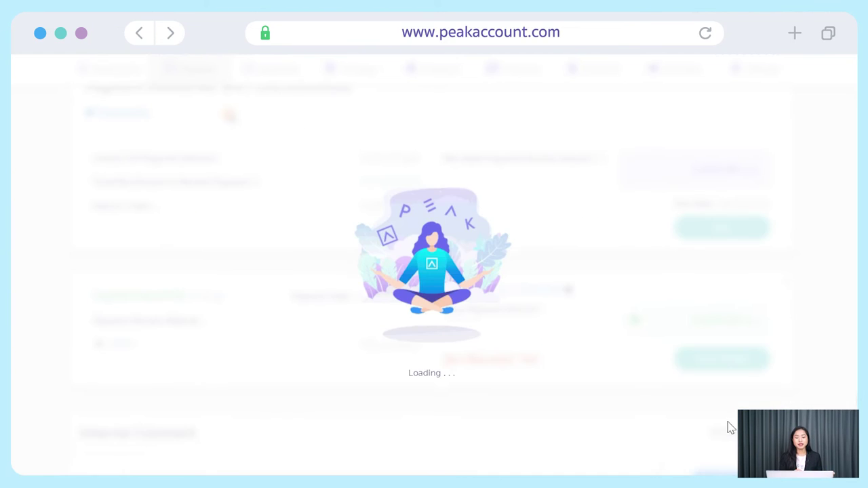
- Create one combined receipt for the 6,000.00 and 2,025.00 Baht payments
{"action": "scroll", "coordinate": [434, 272], "scroll_direction": "down", "scroll_amount": 3}
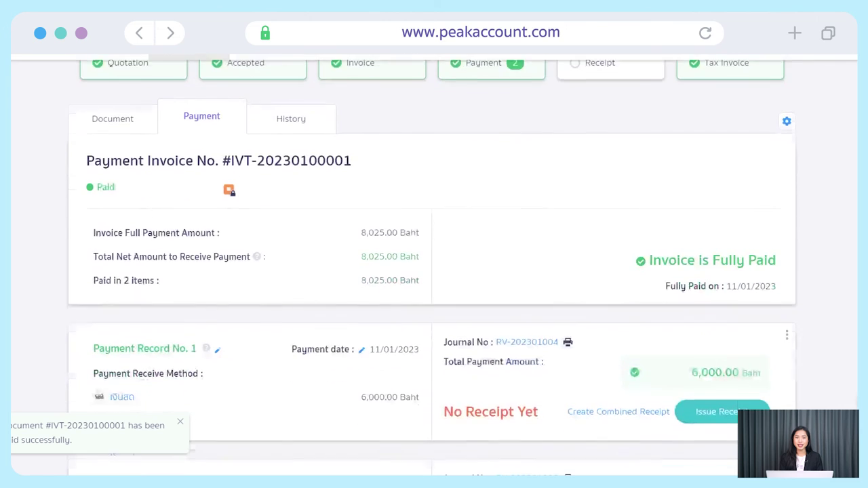
{"action": "scroll", "coordinate": [676, 202], "scroll_direction": "down", "scroll_amount": 1}
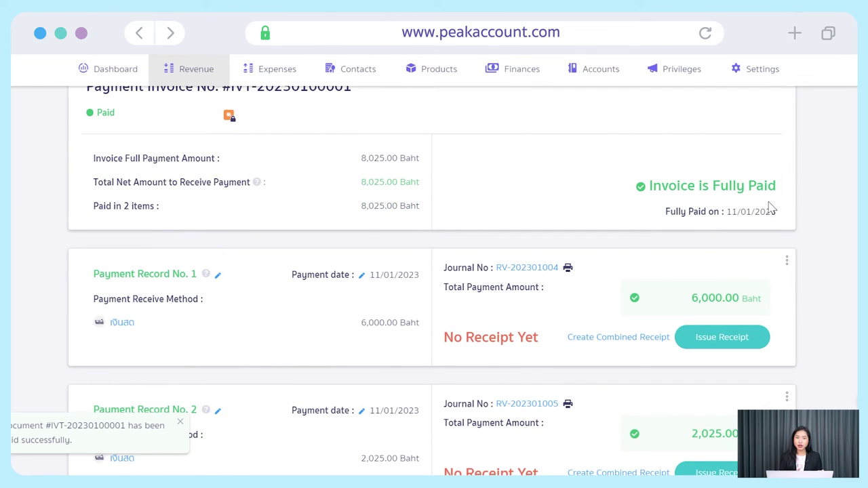
{"action": "scroll", "coordinate": [434, 281], "scroll_direction": "down", "scroll_amount": 1}
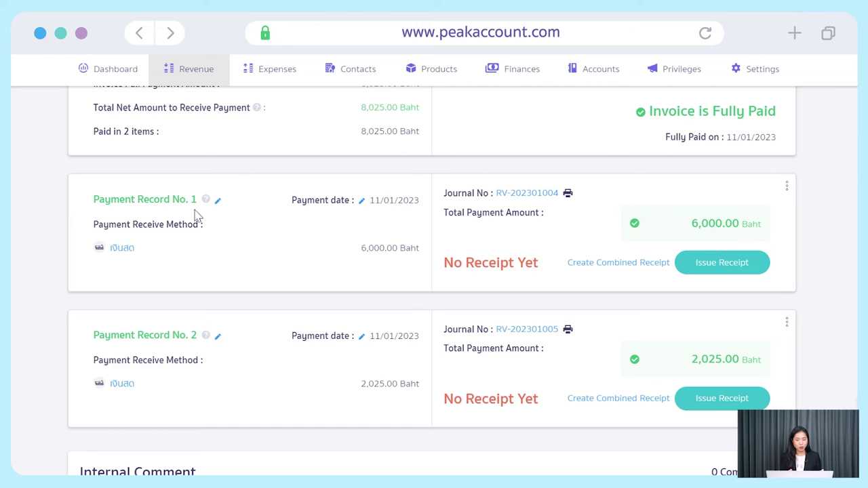
{"action": "left_click", "coordinate": [618, 264]}
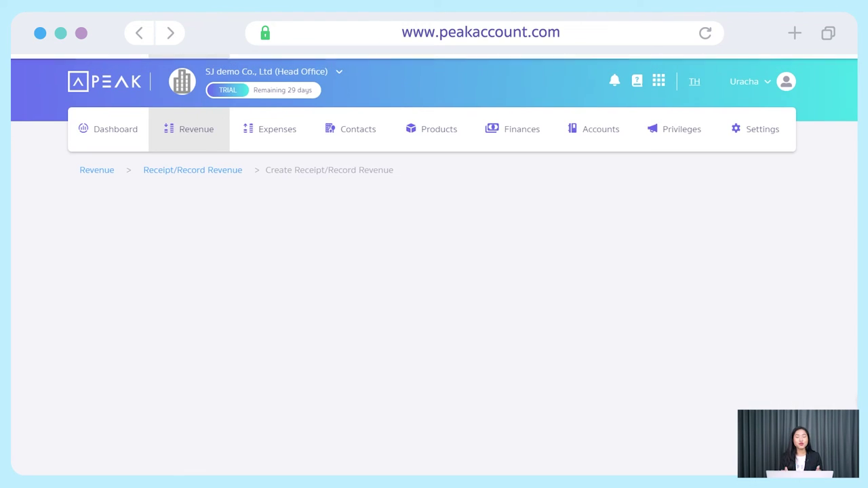
{"action": "scroll", "coordinate": [434, 271], "scroll_direction": "down", "scroll_amount": 1}
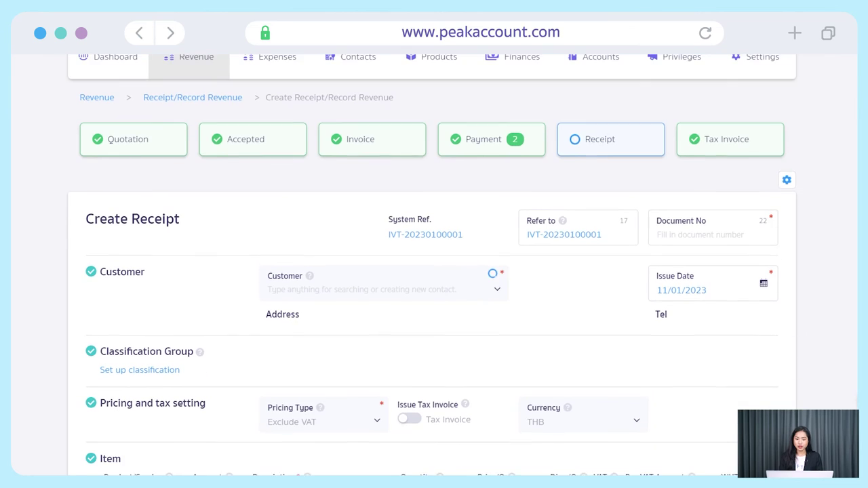
{"action": "scroll", "coordinate": [434, 271], "scroll_direction": "down", "scroll_amount": 1}
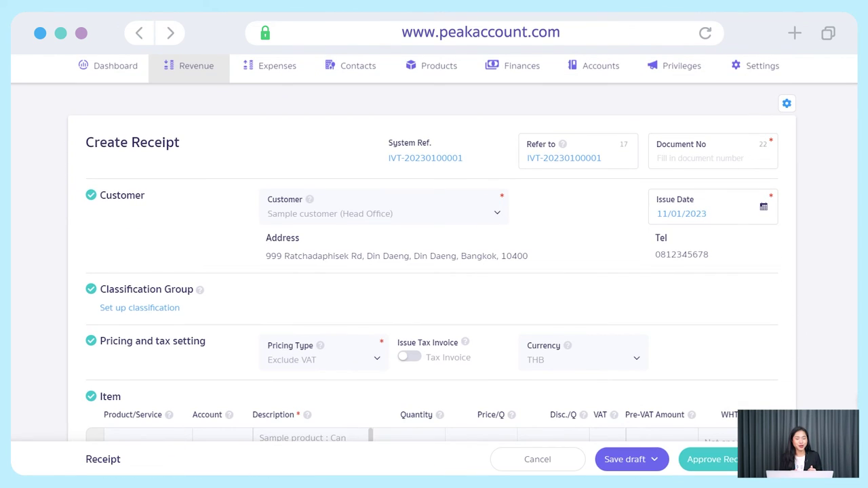
{"action": "scroll", "coordinate": [434, 272], "scroll_direction": "down", "scroll_amount": 2}
{"action": "scroll", "coordinate": [433, 265], "scroll_direction": "down", "scroll_amount": 1}
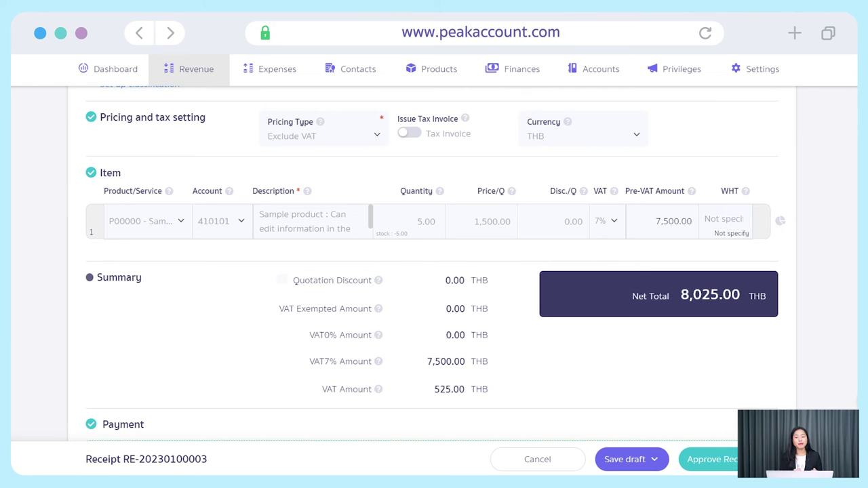
{"action": "left_click", "coordinate": [711, 459]}
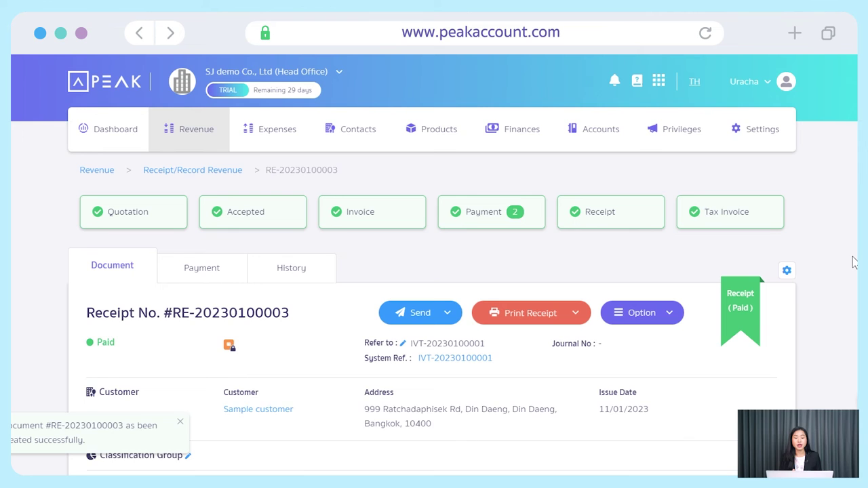
- Look over the receipt's Option actions, then show the two payment entries behind it
{"action": "scroll", "coordinate": [853, 263], "scroll_direction": "down", "scroll_amount": 1}
{"action": "left_click", "coordinate": [670, 245]}
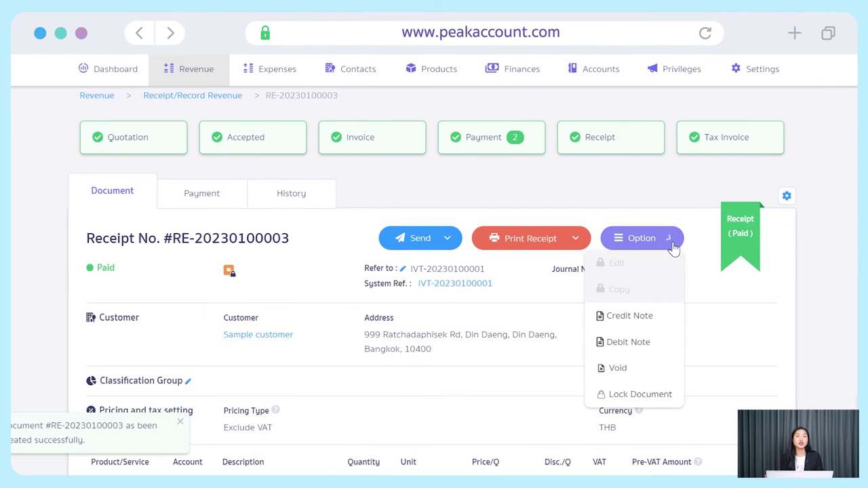
{"action": "left_click", "coordinate": [817, 260]}
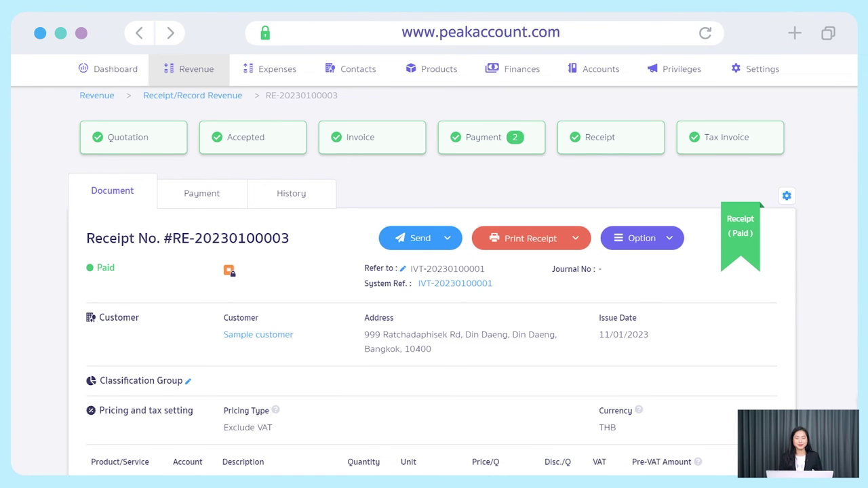
{"action": "scroll", "coordinate": [701, 316], "scroll_direction": "up", "scroll_amount": 1}
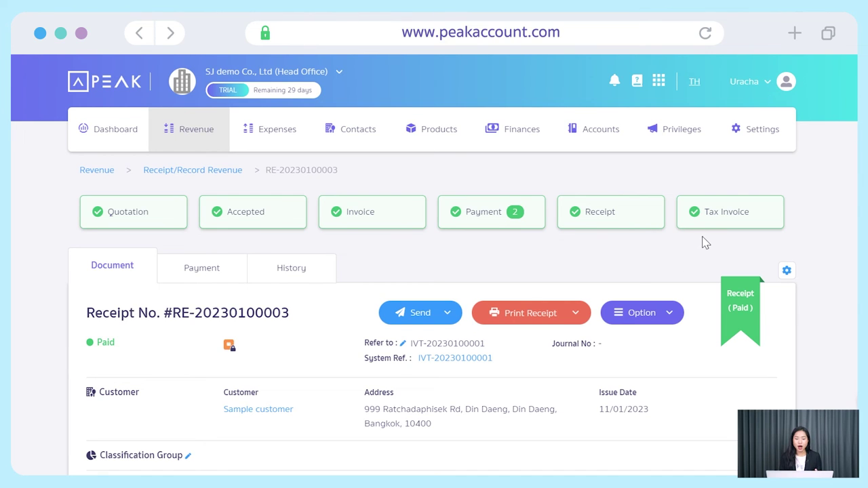
{"action": "left_click", "coordinate": [529, 215]}
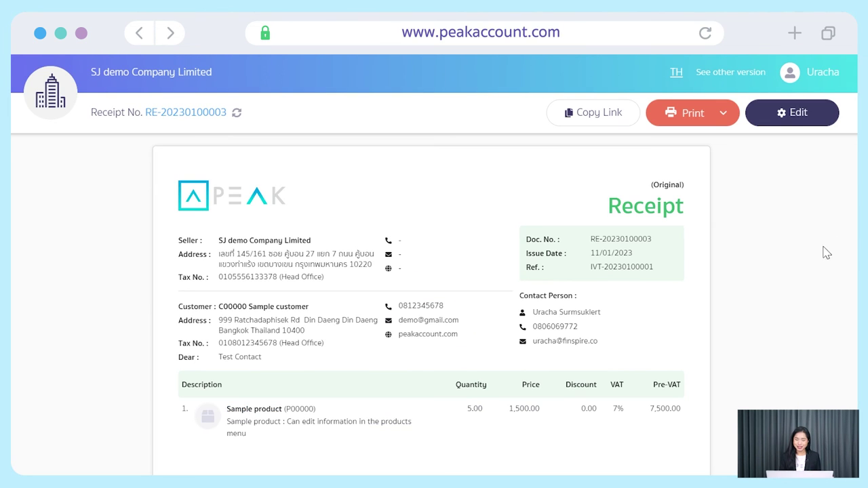
- Open the receipt layout editor and review the document display and logo options without changes
{"action": "left_click", "coordinate": [803, 122]}
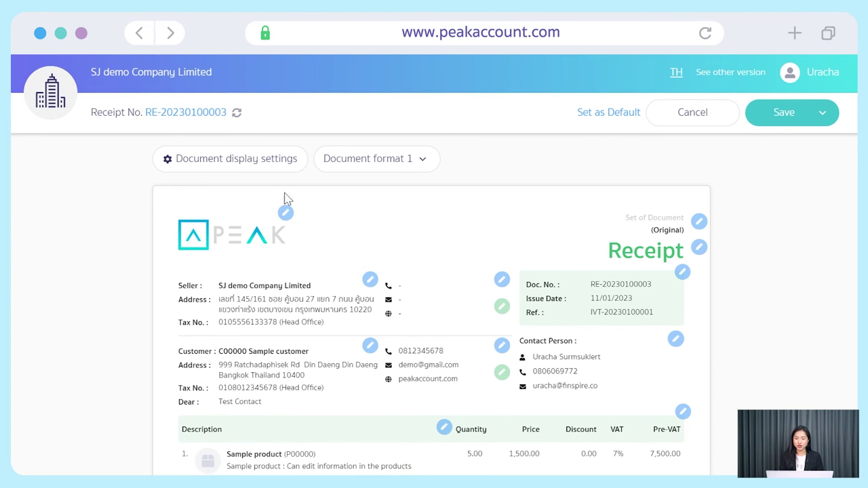
{"action": "left_click", "coordinate": [260, 163]}
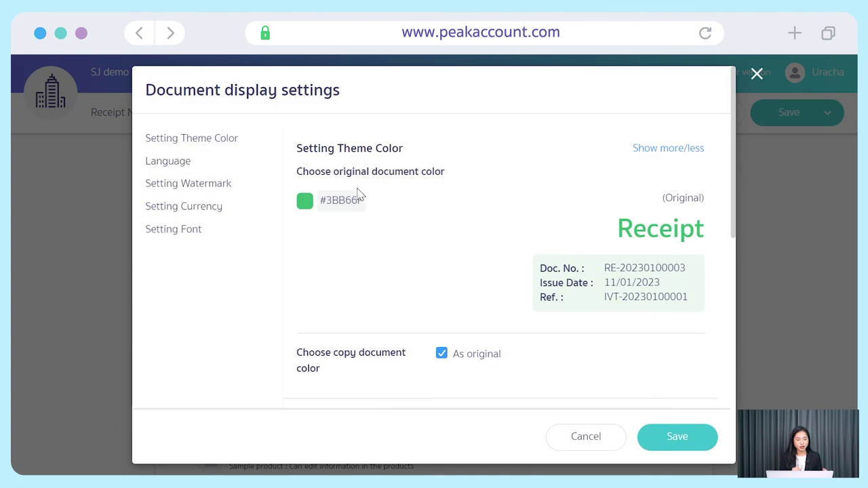
{"action": "left_click", "coordinate": [238, 164]}
{"action": "left_click", "coordinate": [756, 74]}
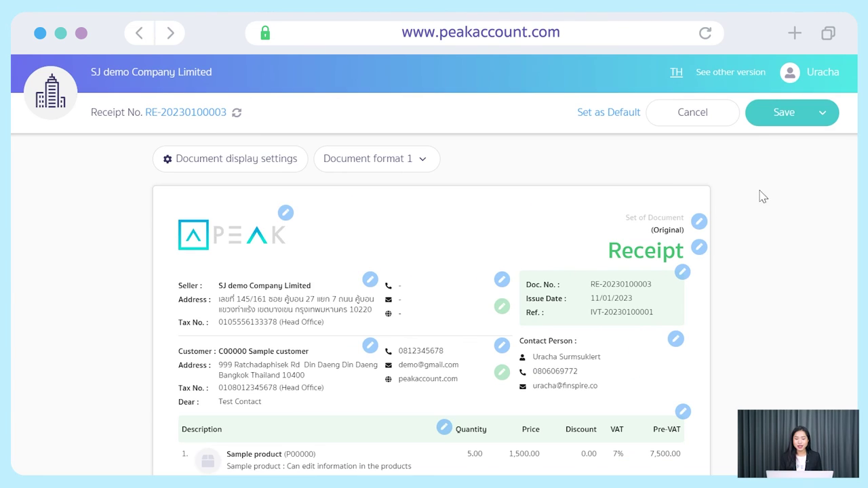
{"action": "left_click", "coordinate": [285, 214]}
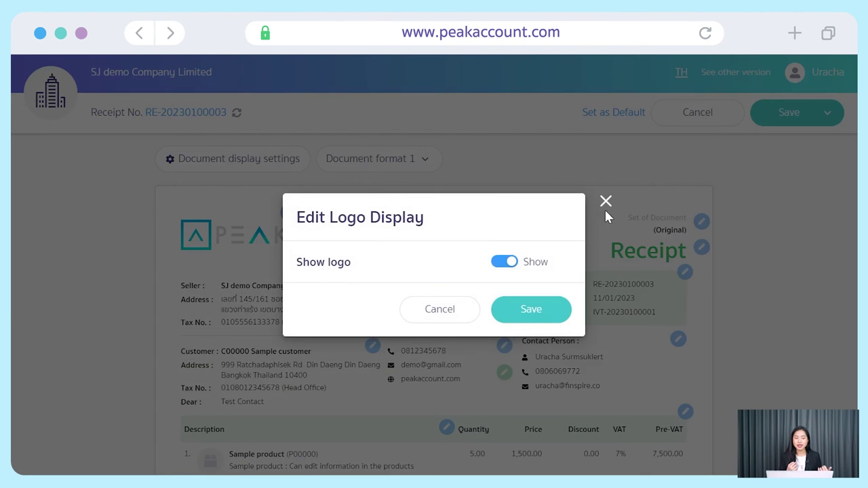
{"action": "left_click", "coordinate": [605, 202]}
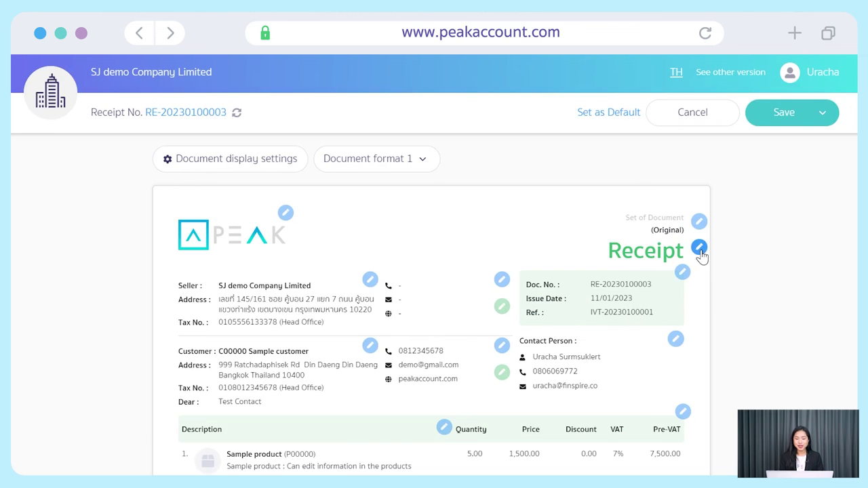
- Keep 'Receipt' as the displayed document title and confirm it
{"action": "left_click", "coordinate": [701, 247]}
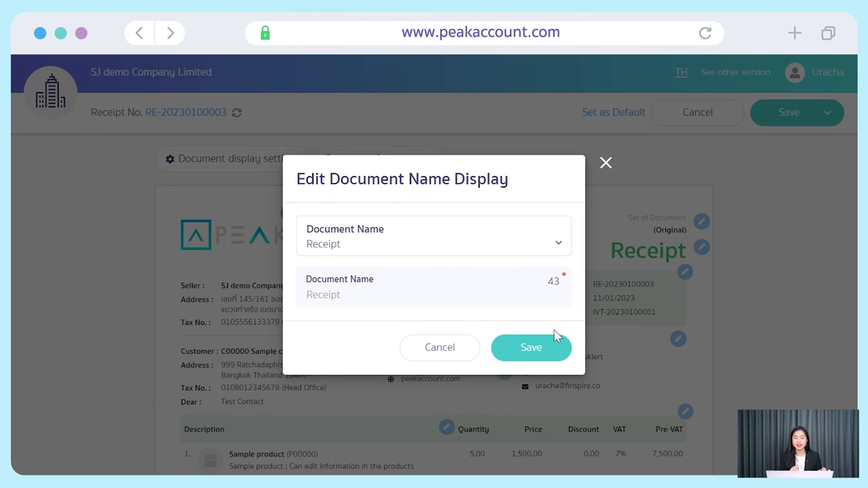
{"action": "left_click", "coordinate": [553, 251]}
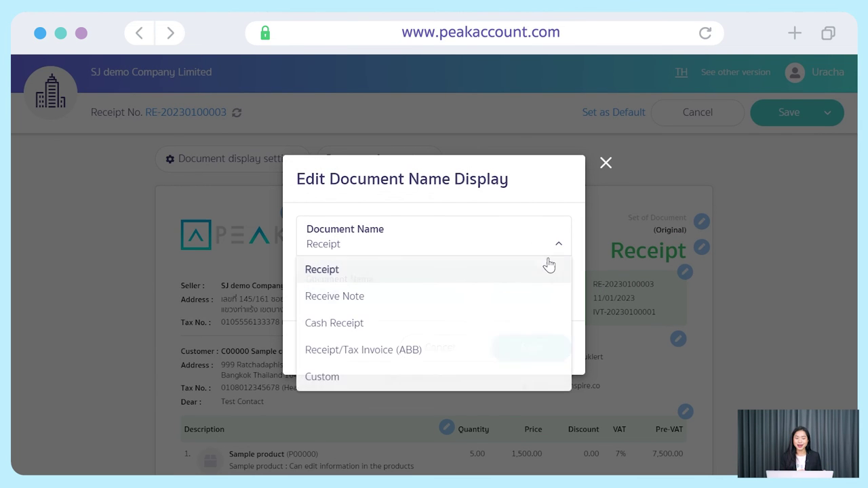
{"action": "left_click", "coordinate": [563, 194]}
{"action": "left_click", "coordinate": [562, 346]}
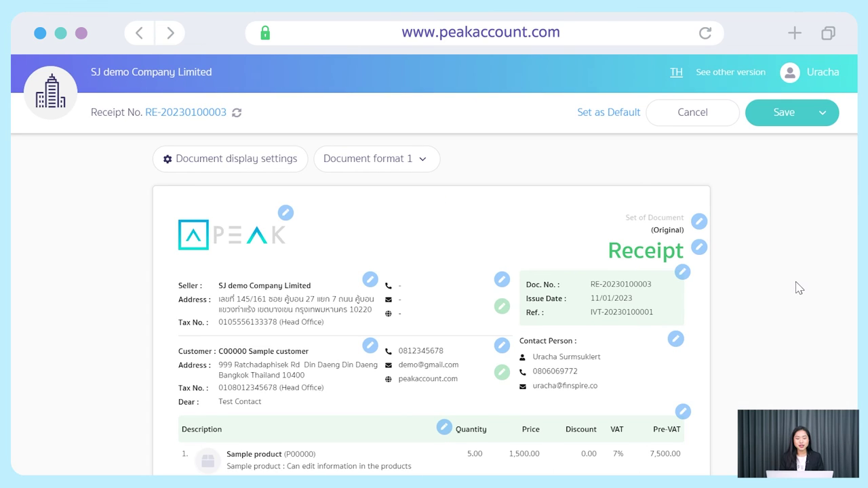
{"action": "scroll", "coordinate": [798, 288], "scroll_direction": "down", "scroll_amount": 1}
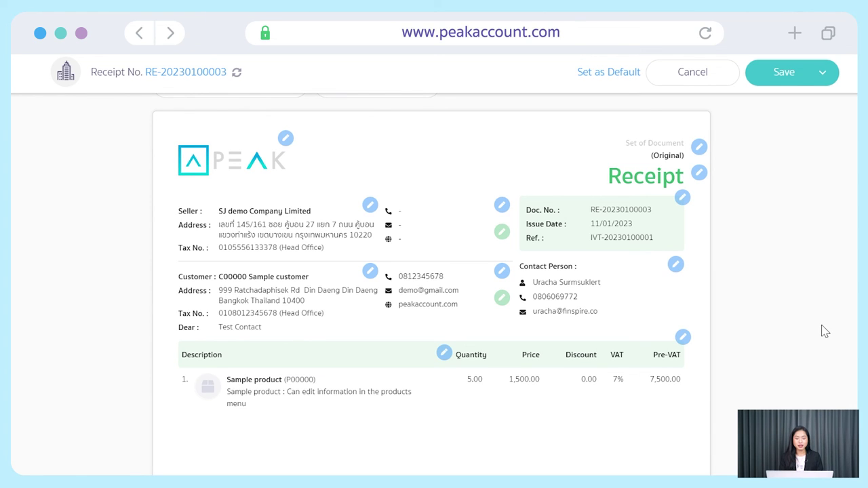
- Save the layout as the organisation's default Receipt format and copy the receipt's public link
{"action": "left_click", "coordinate": [824, 73]}
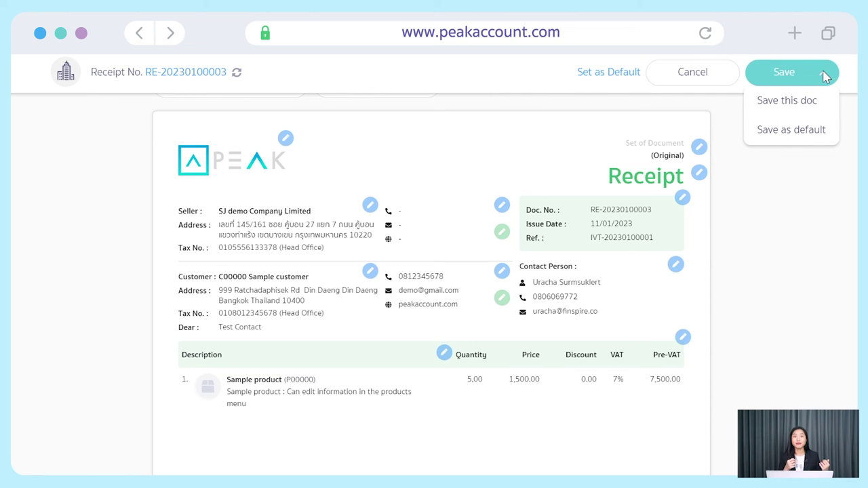
{"action": "left_click", "coordinate": [830, 132]}
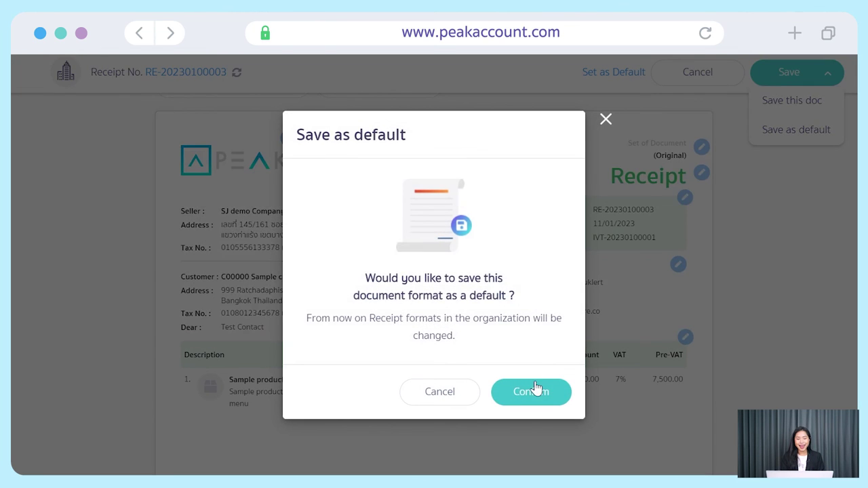
{"action": "left_click", "coordinate": [540, 393]}
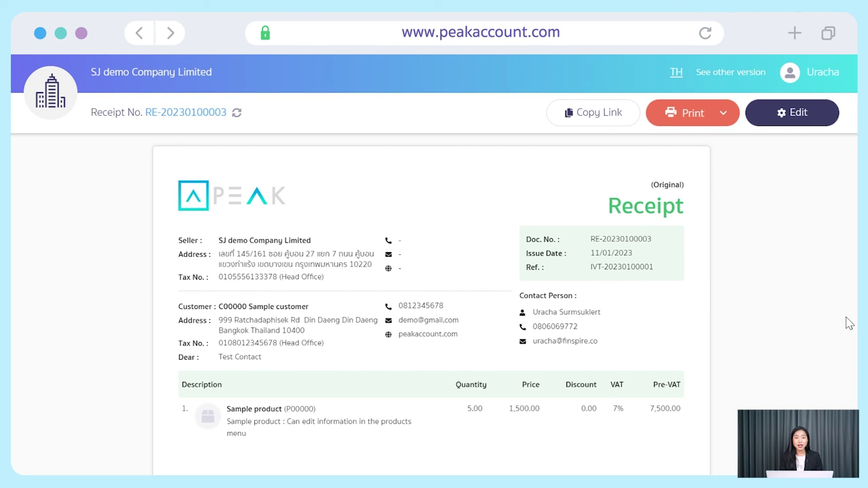
{"action": "left_click", "coordinate": [620, 128]}
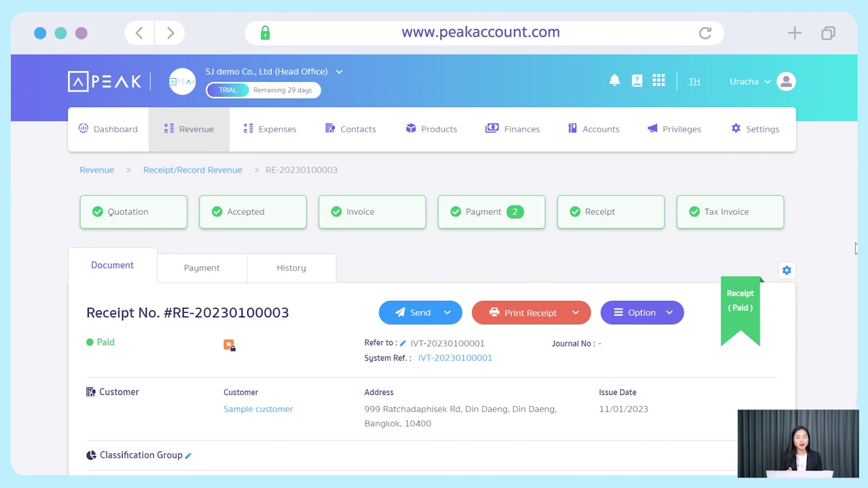
- Set Public Link's 'Password to open document' to Active in Document Setting and save
{"action": "mouse_move", "coordinate": [760, 139]}
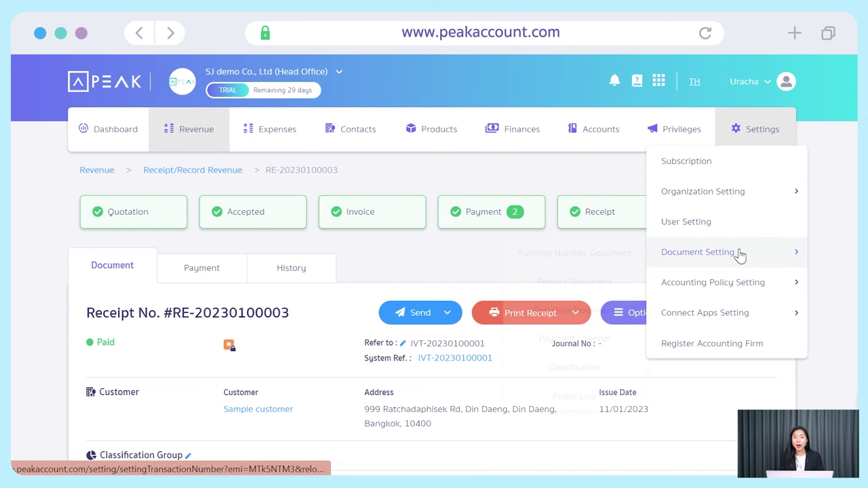
{"action": "mouse_move", "coordinate": [736, 254]}
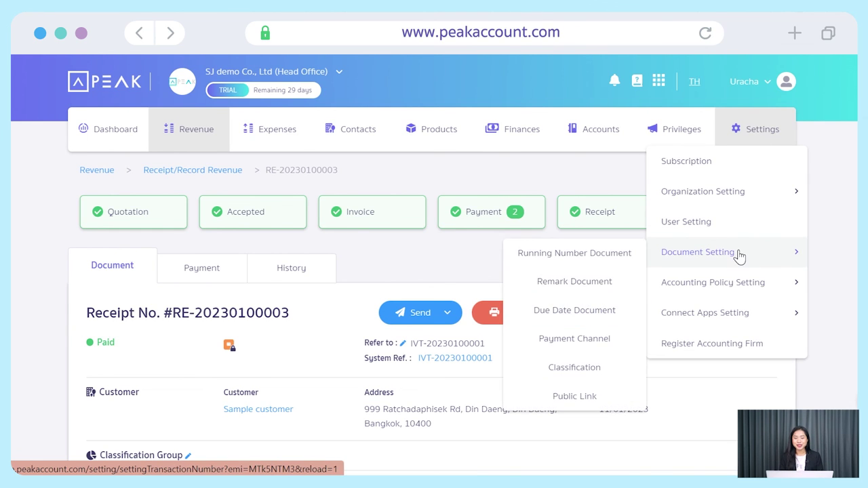
{"action": "left_click", "coordinate": [568, 396]}
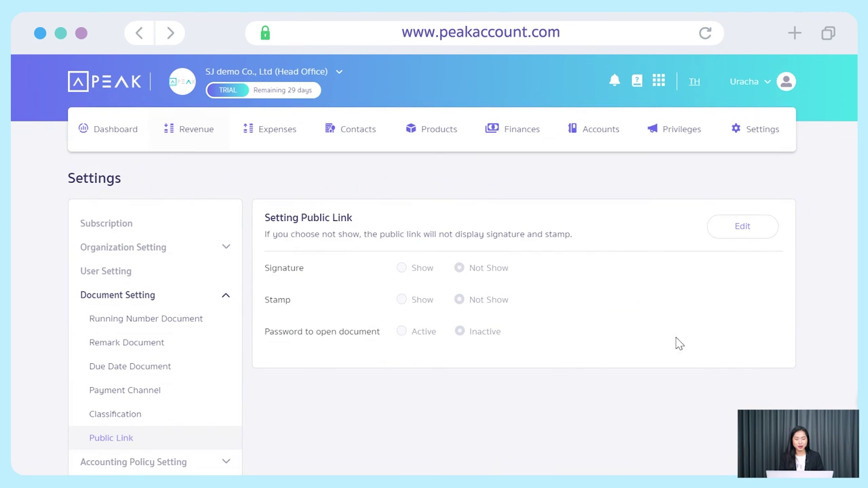
{"action": "left_click", "coordinate": [746, 228]}
{"action": "left_click", "coordinate": [401, 332]}
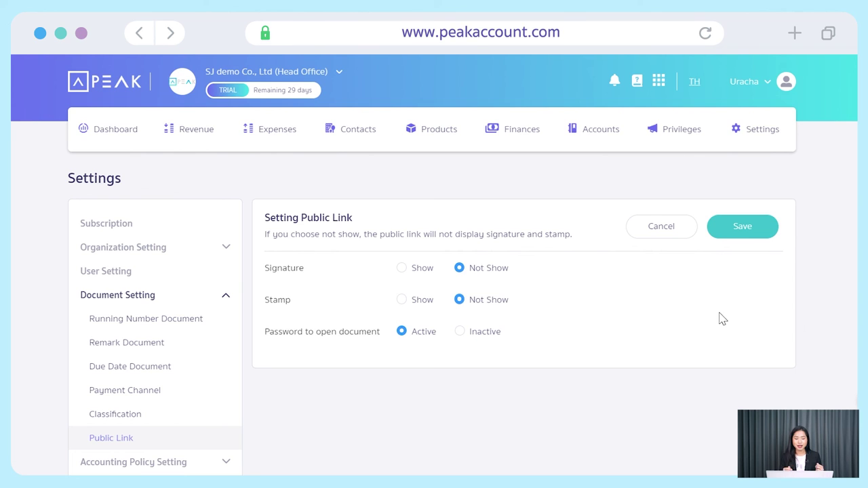
{"action": "left_click", "coordinate": [752, 234]}
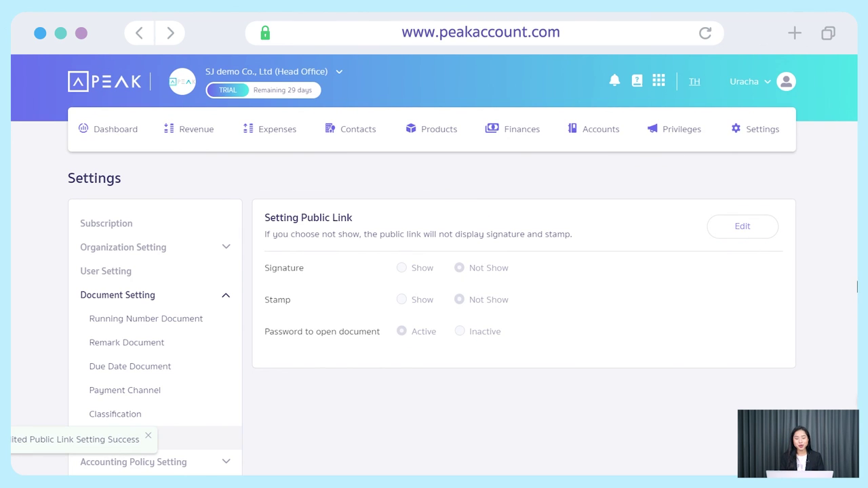